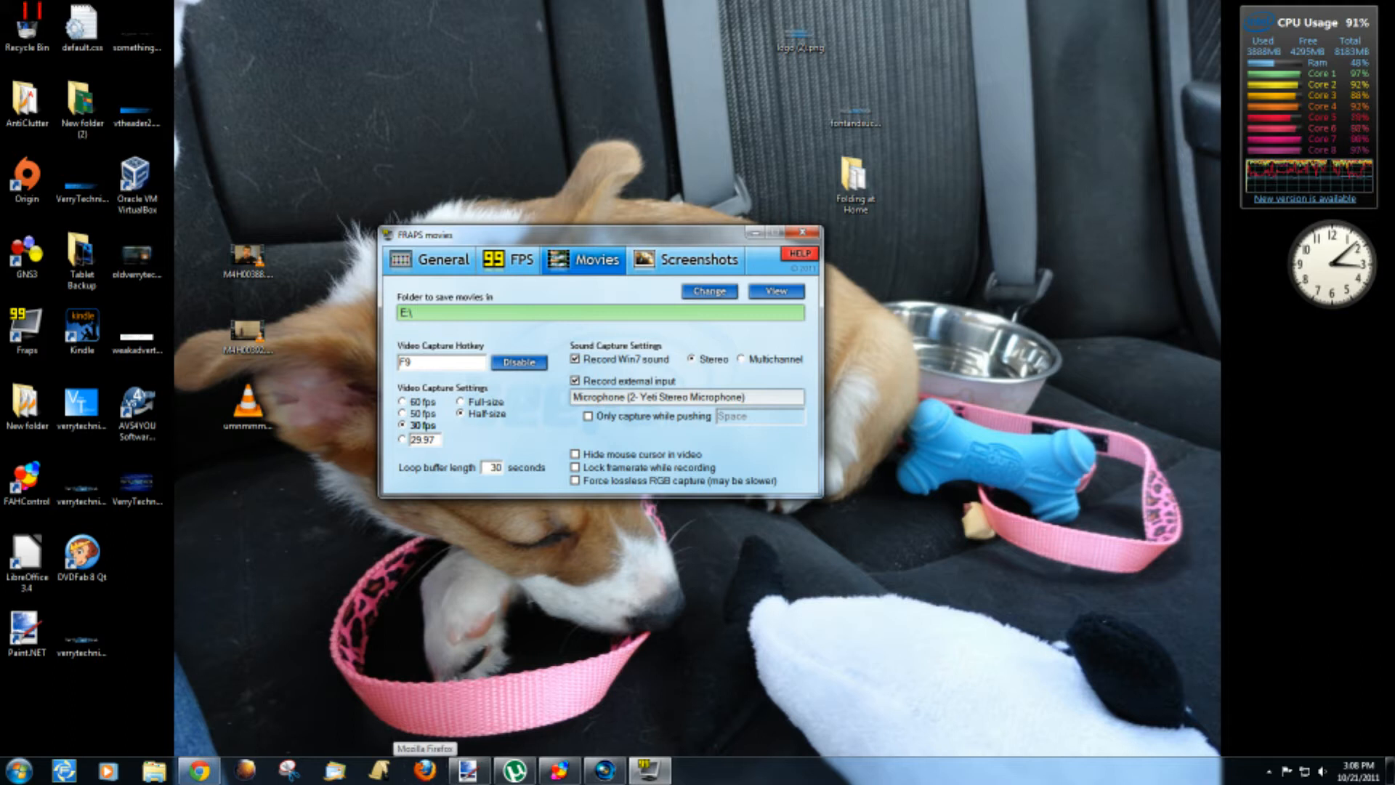
Step: Switch to the Vegas Pro project and minimize the FRAPS window
click(621, 777)
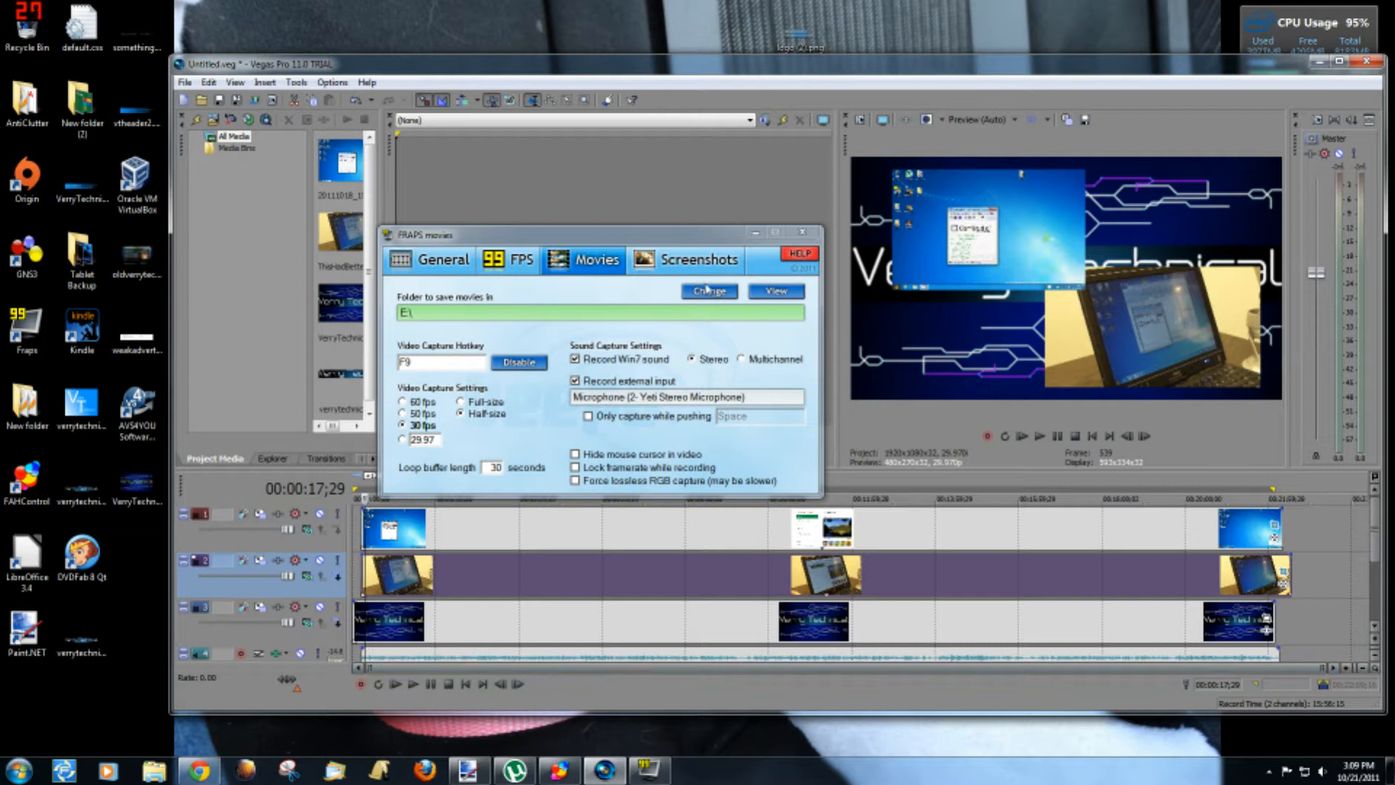
click(756, 234)
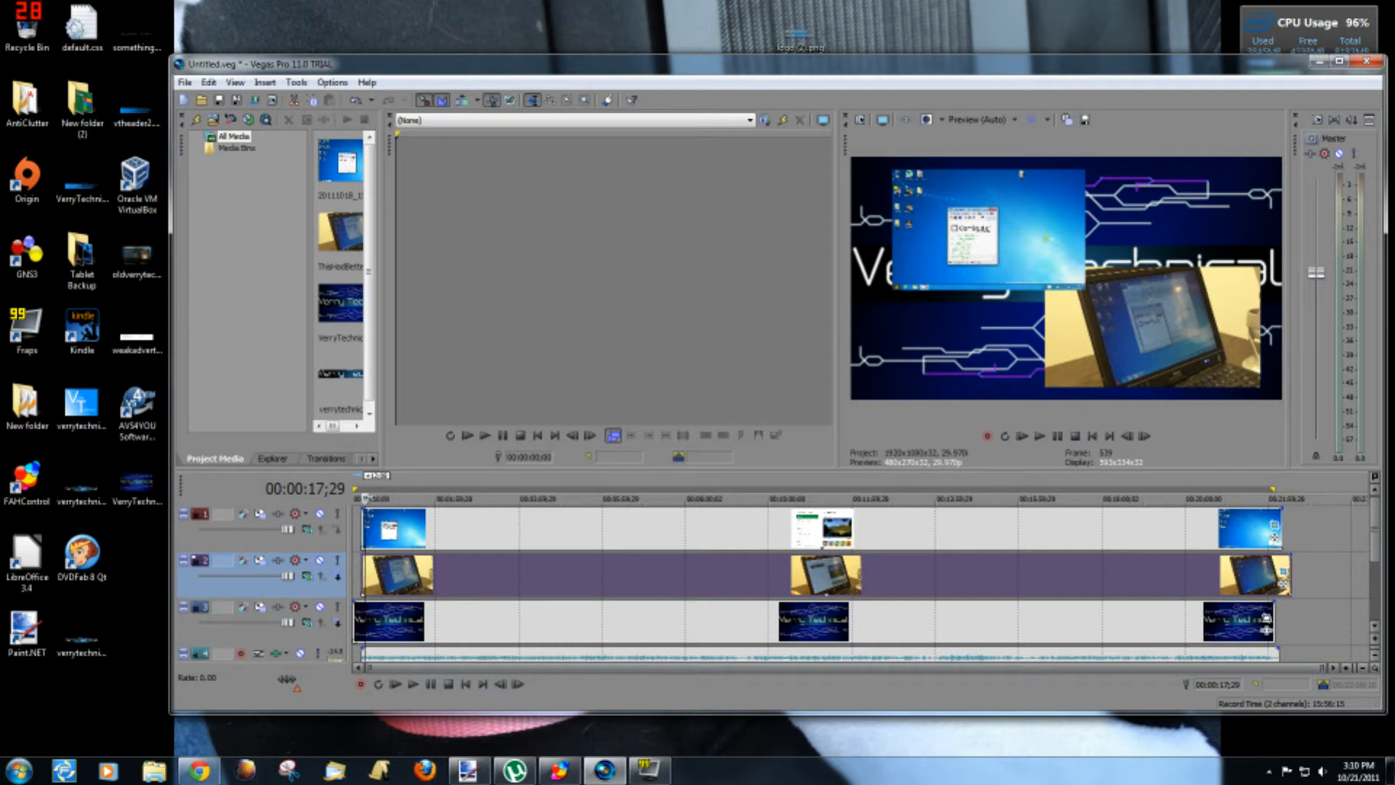
Step: Select the timeline range from 00:00:39;24 to 00:06:40;10 and open the VASST PIP Selection script
drag(382, 490, 629, 490)
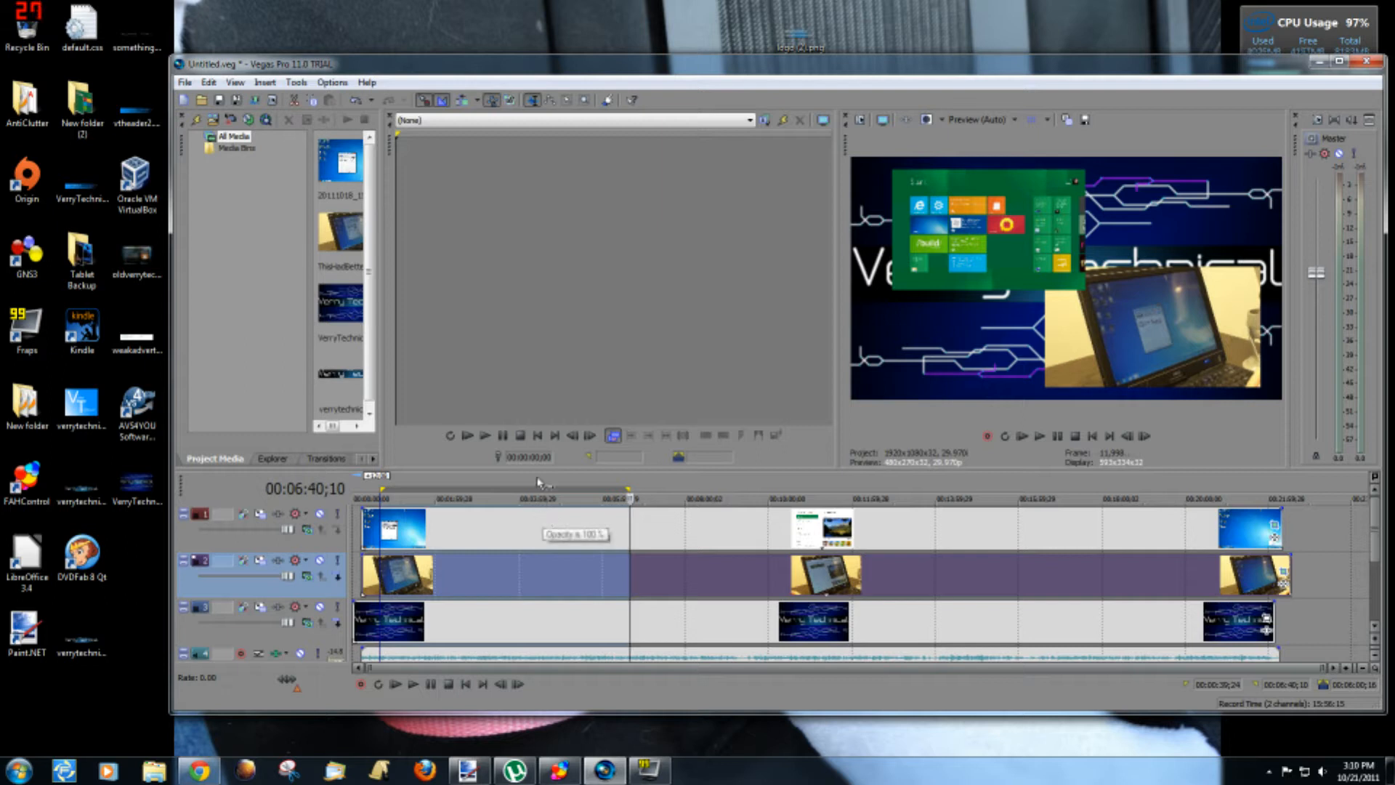
click(296, 83)
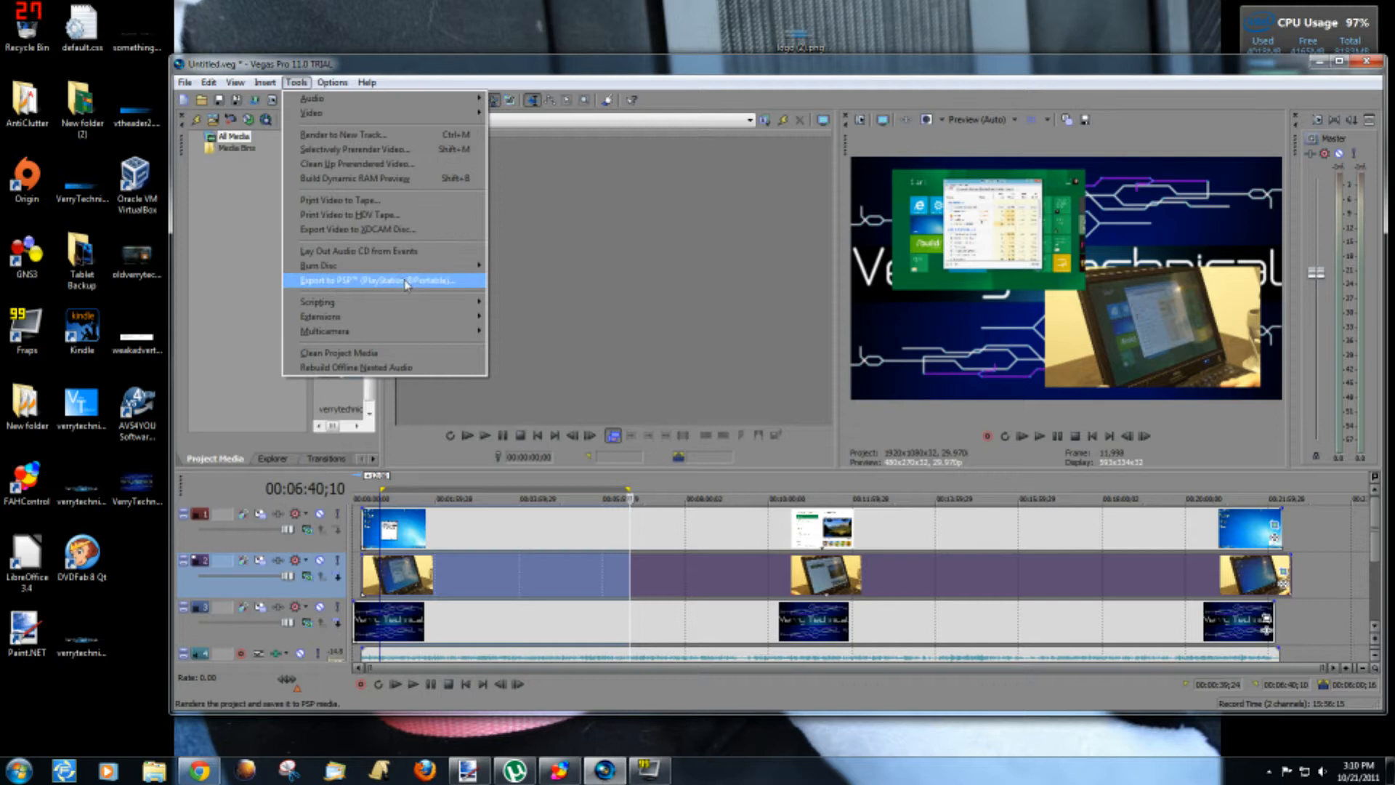
mouse_move(402, 301)
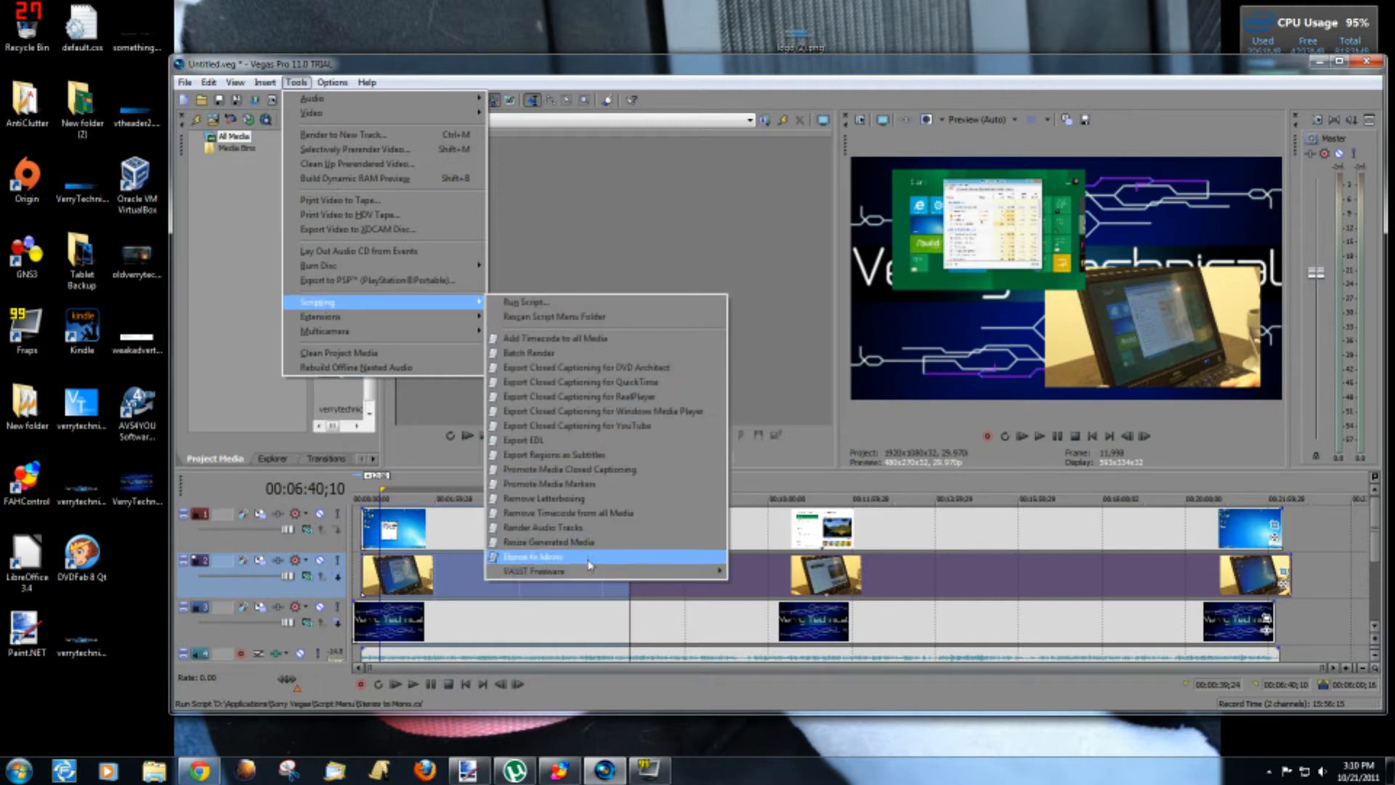
mouse_move(586, 574)
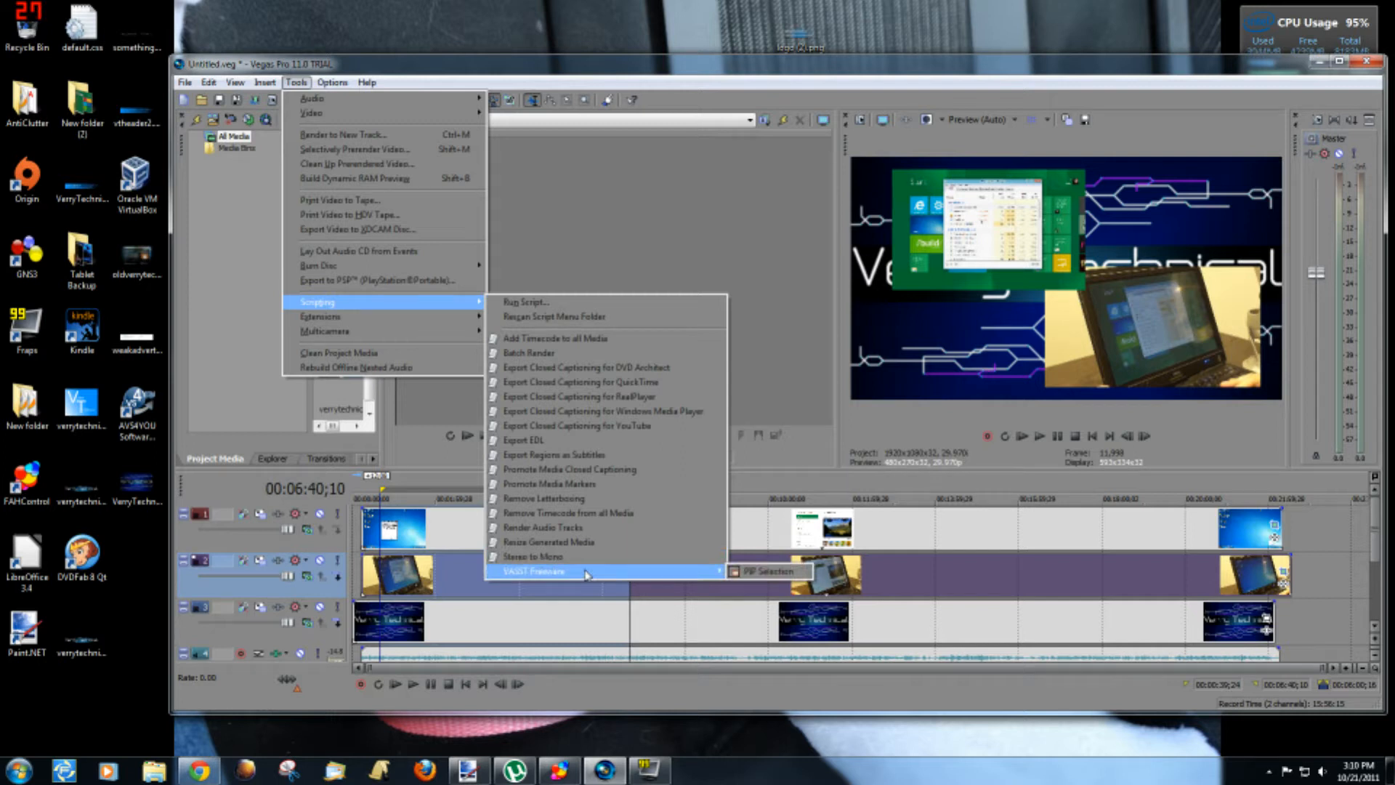
click(767, 574)
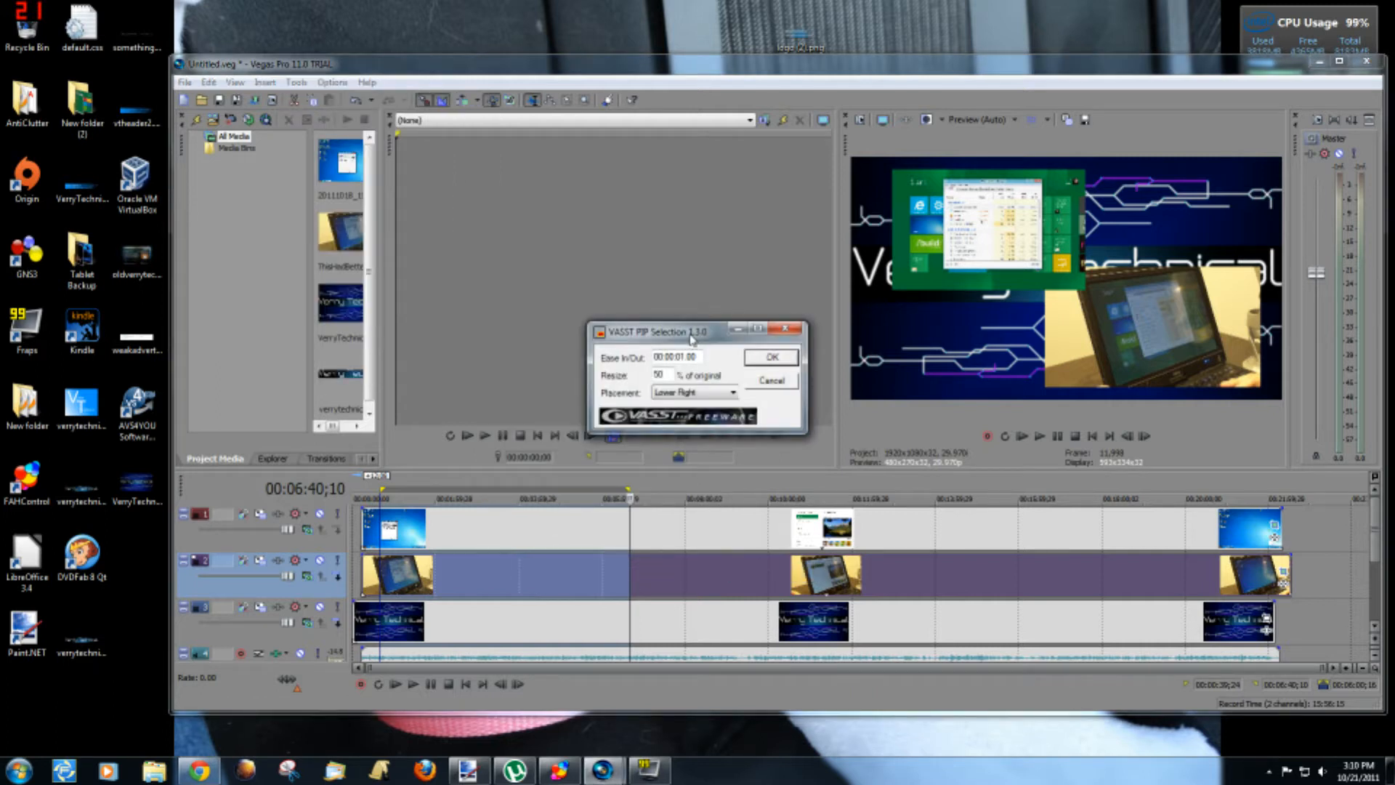
drag(691, 338, 680, 246)
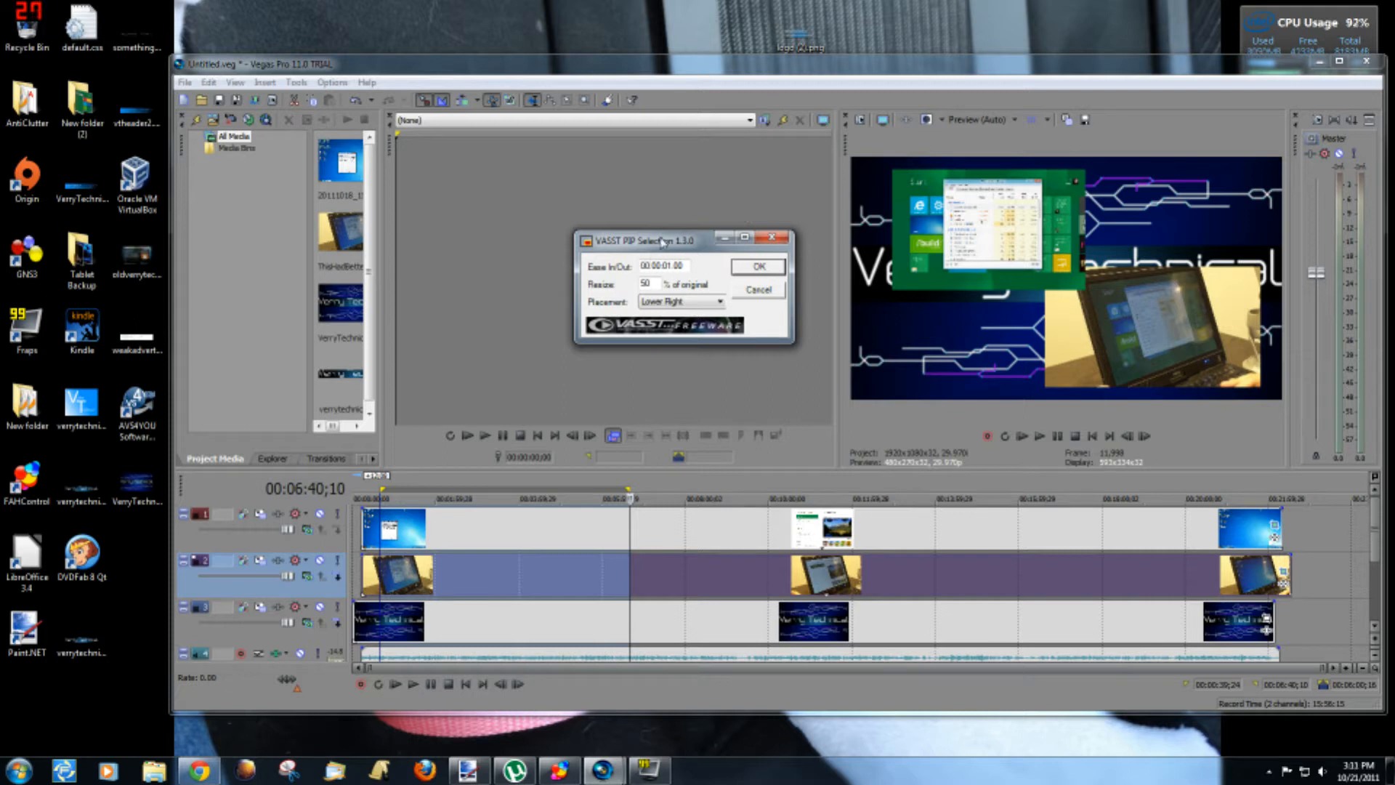
drag(663, 240, 609, 226)
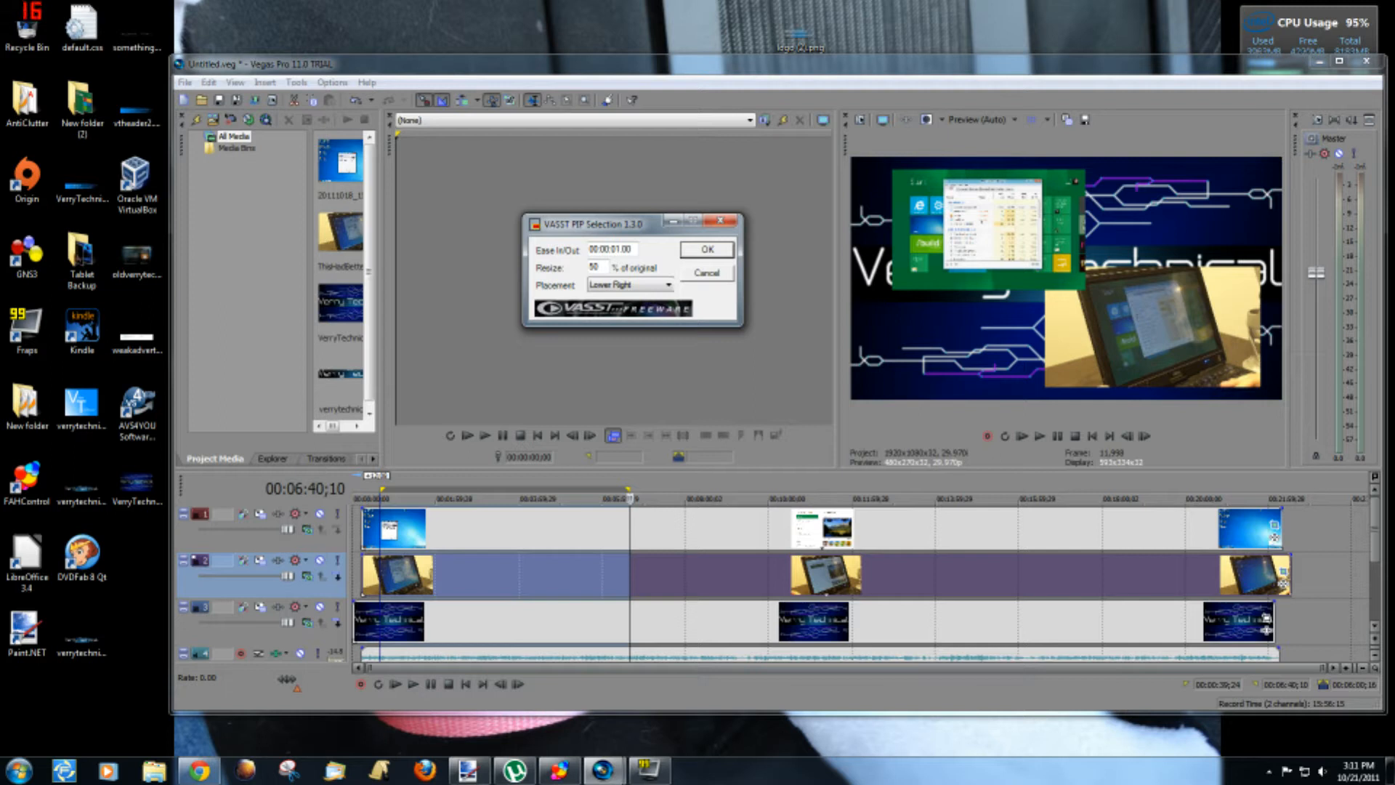
Step: Apply the picture-in-picture at 85% of original size with Center placement
double_click(594, 267)
click(665, 286)
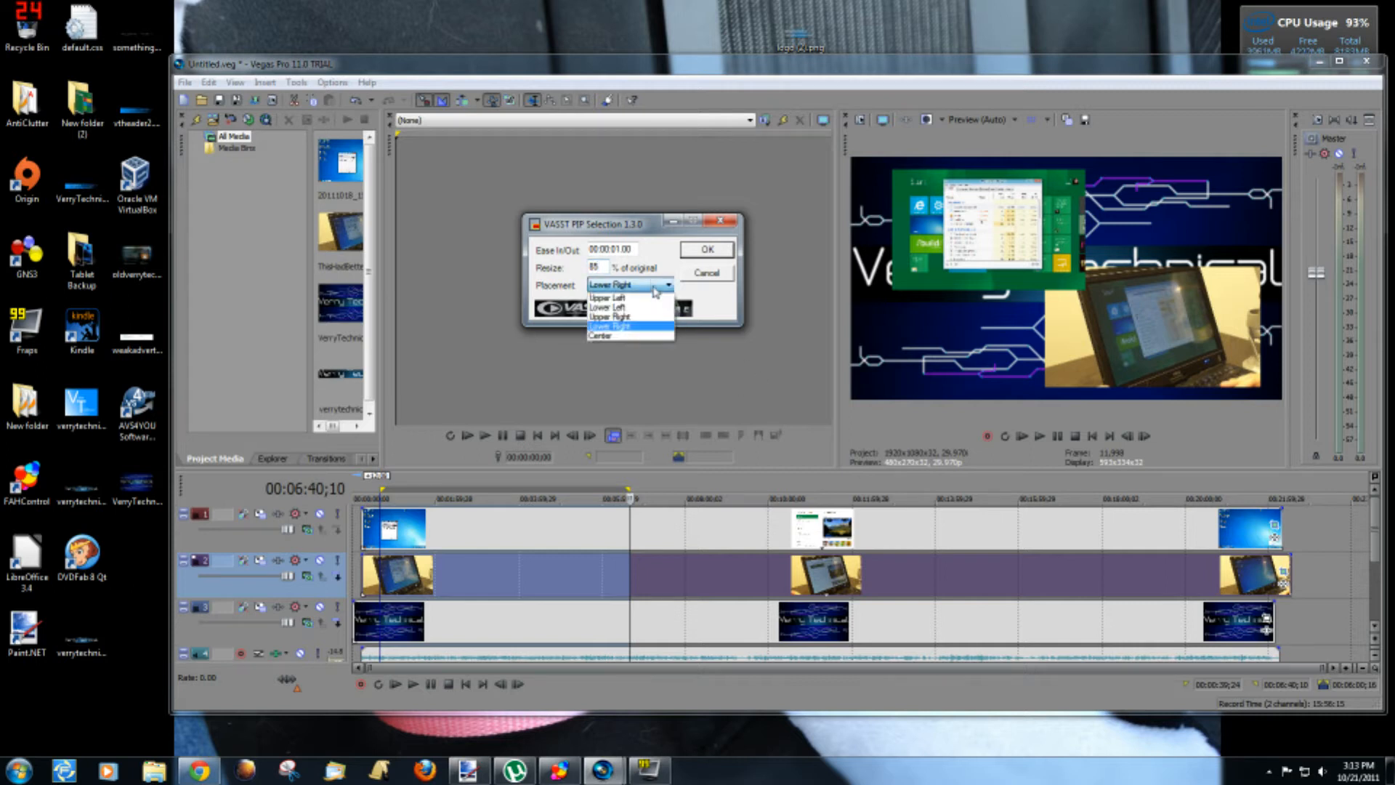
click(659, 336)
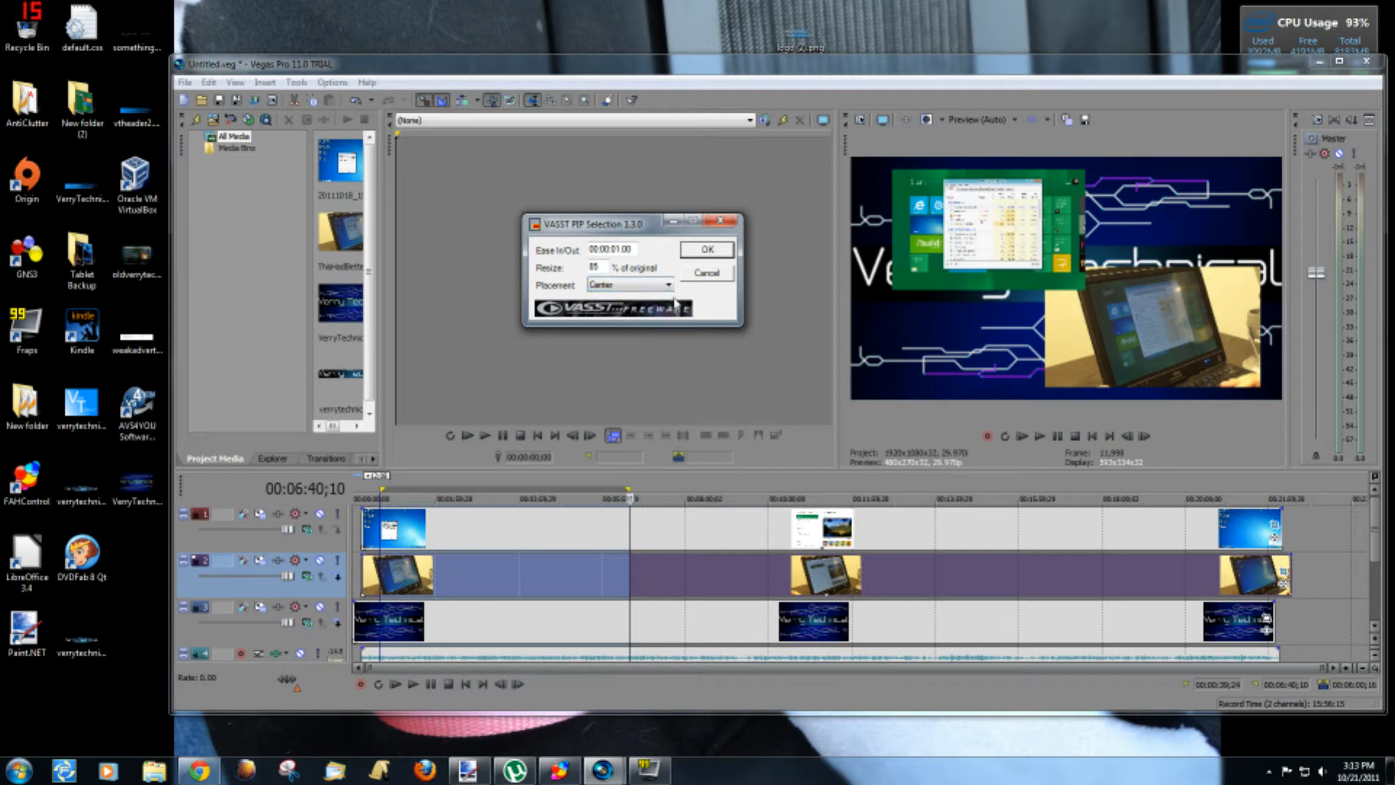
click(696, 251)
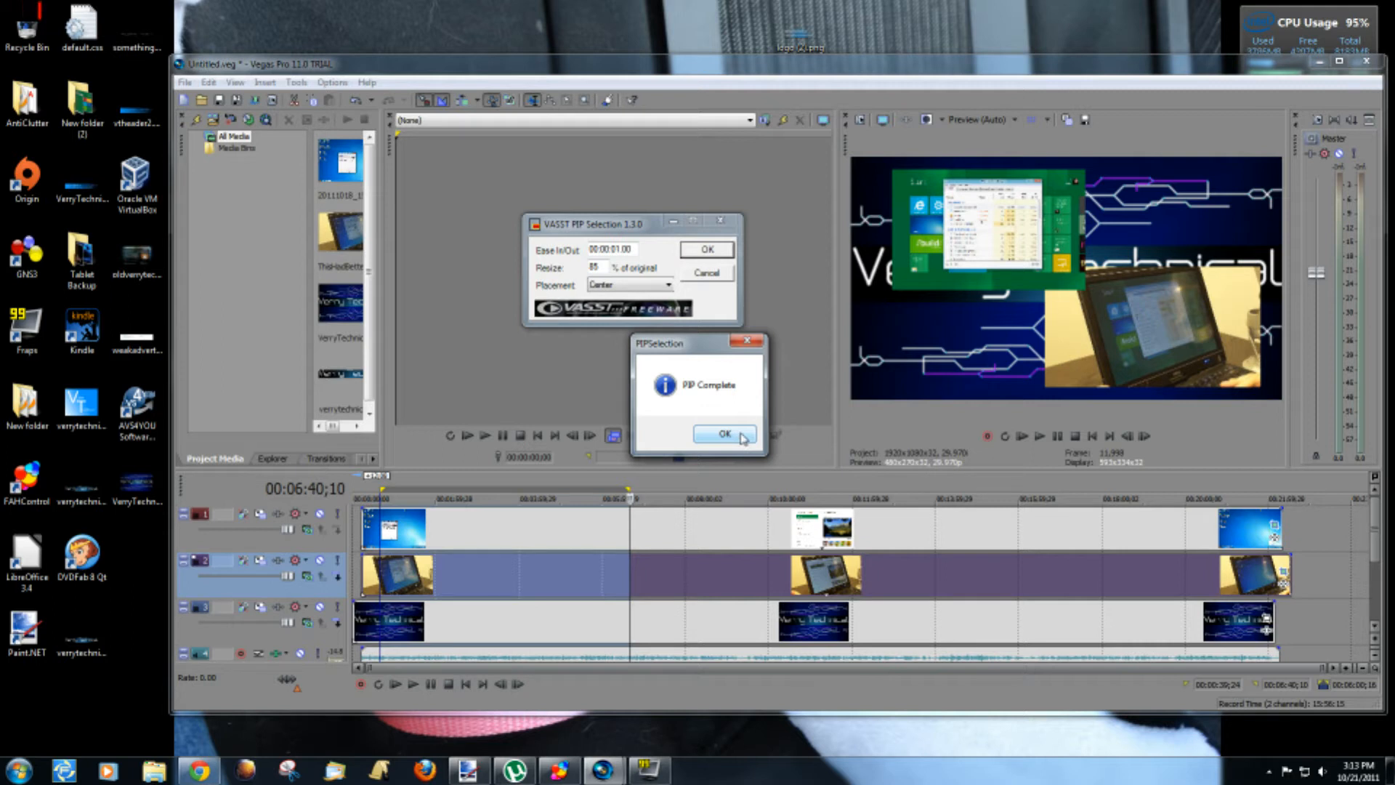
click(741, 436)
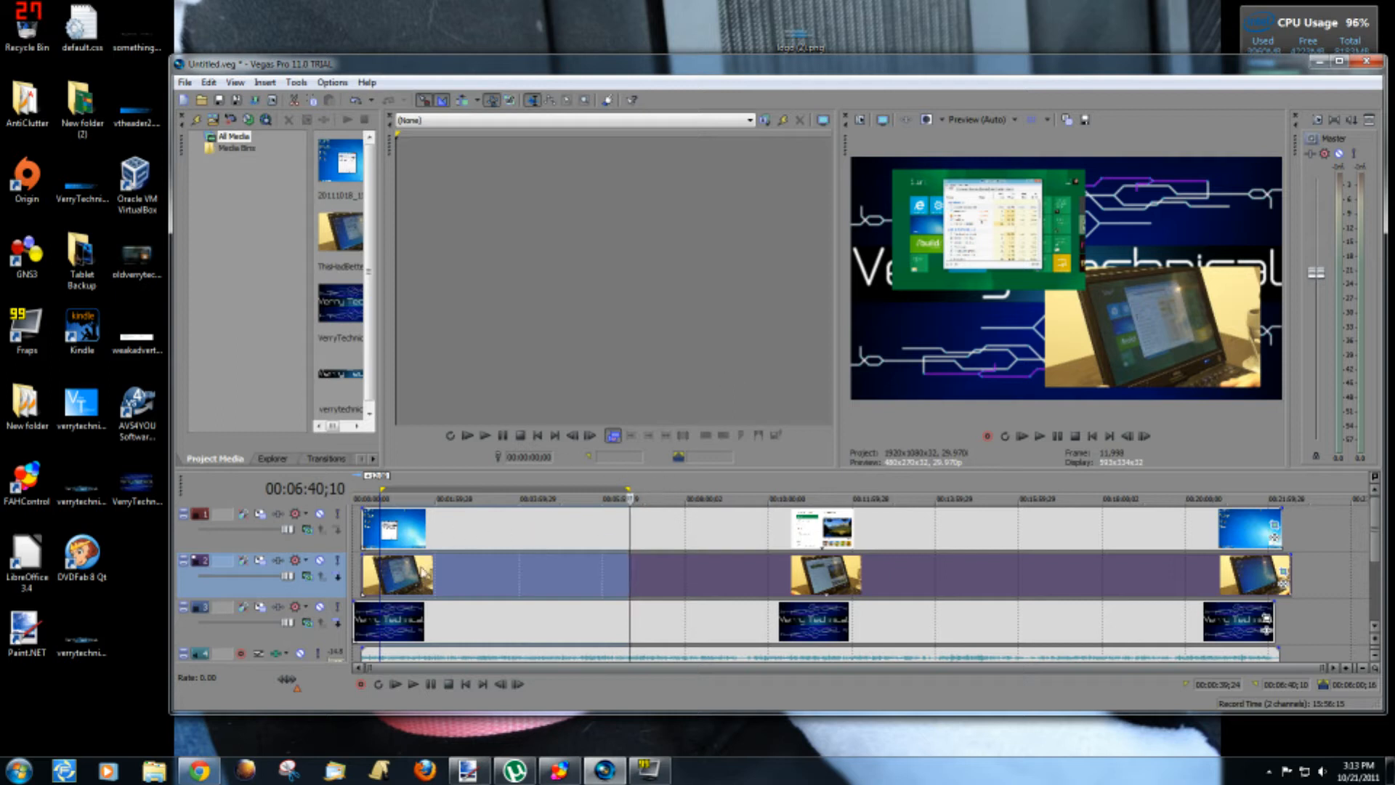
Step: Play the project from its start and around the picture-in-picture section to review the preview, and pause playback
click(1039, 439)
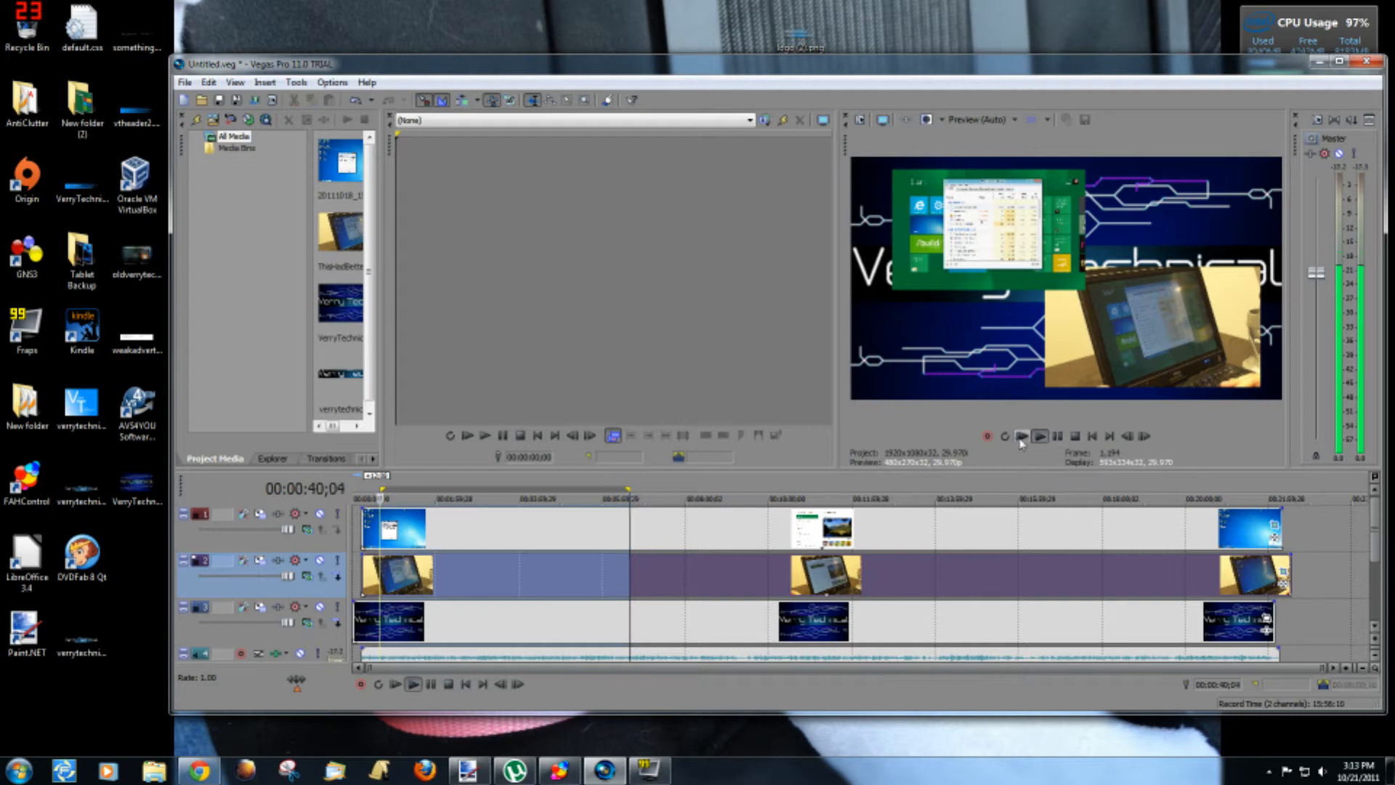
click(1074, 440)
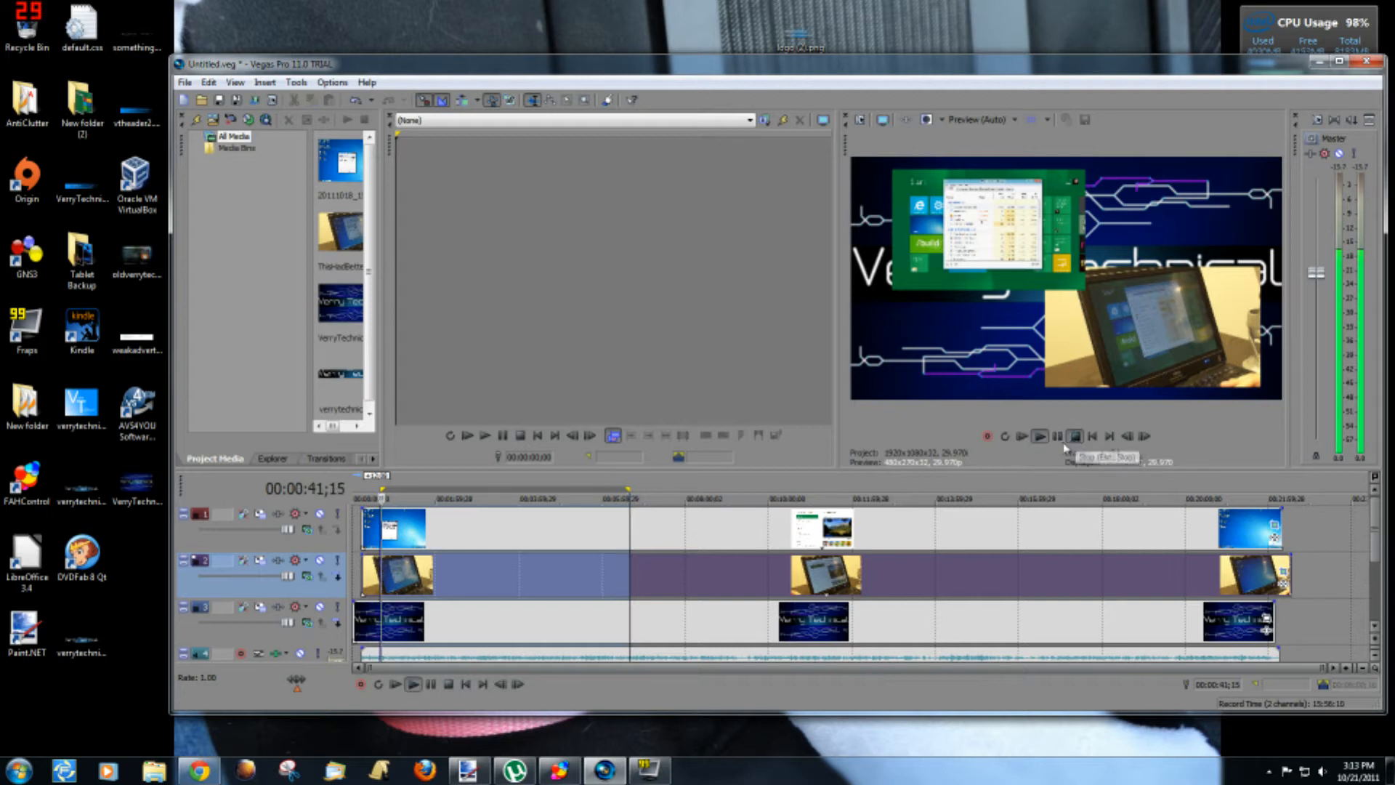
click(1022, 439)
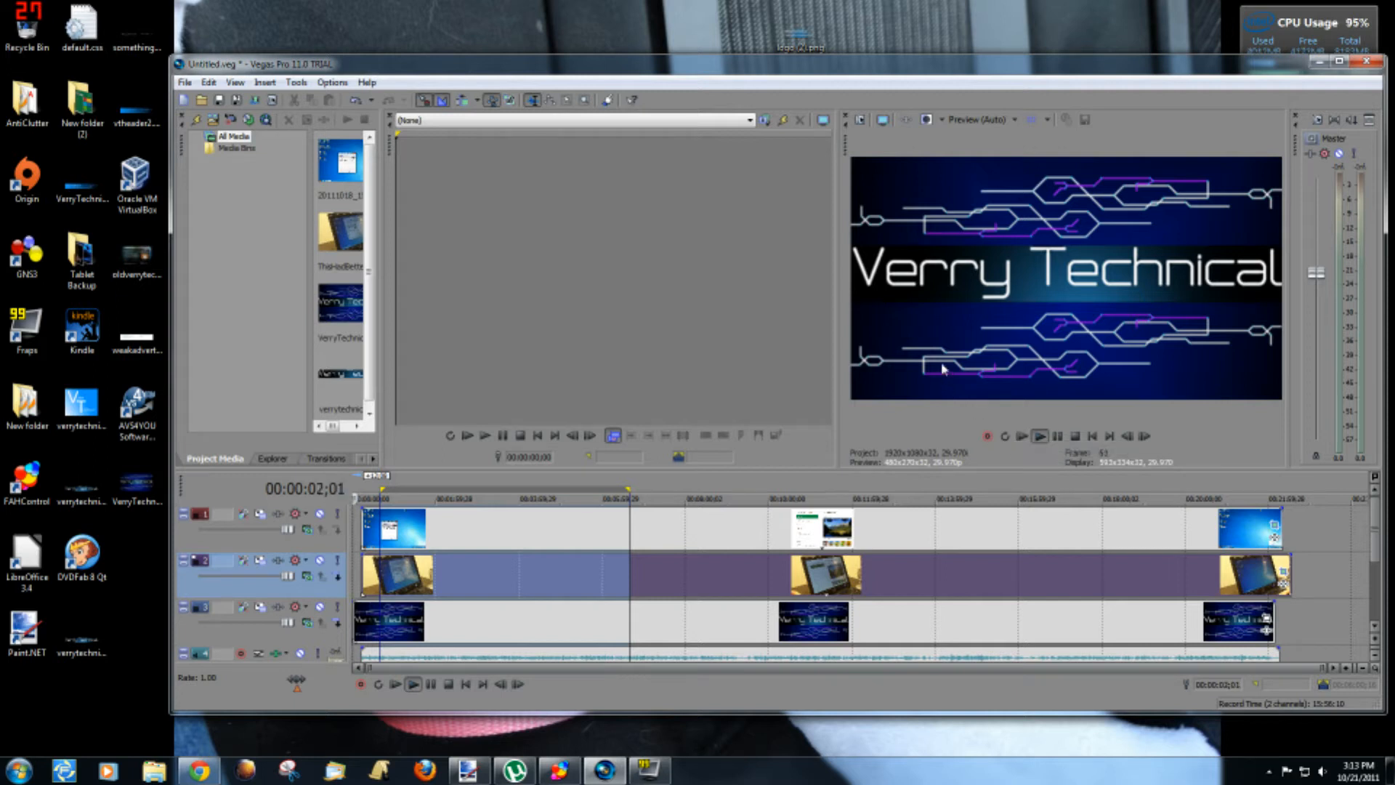
click(405, 477)
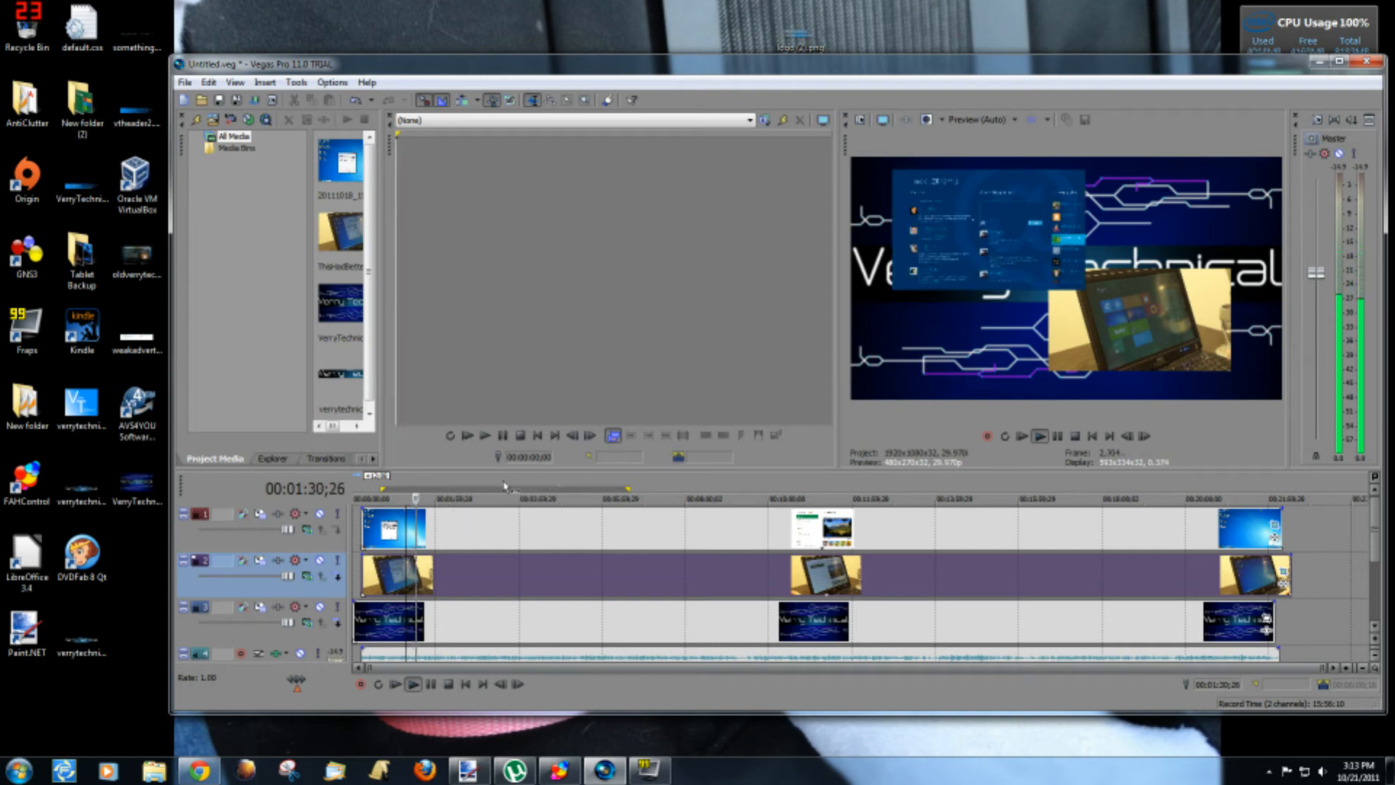
click(451, 523)
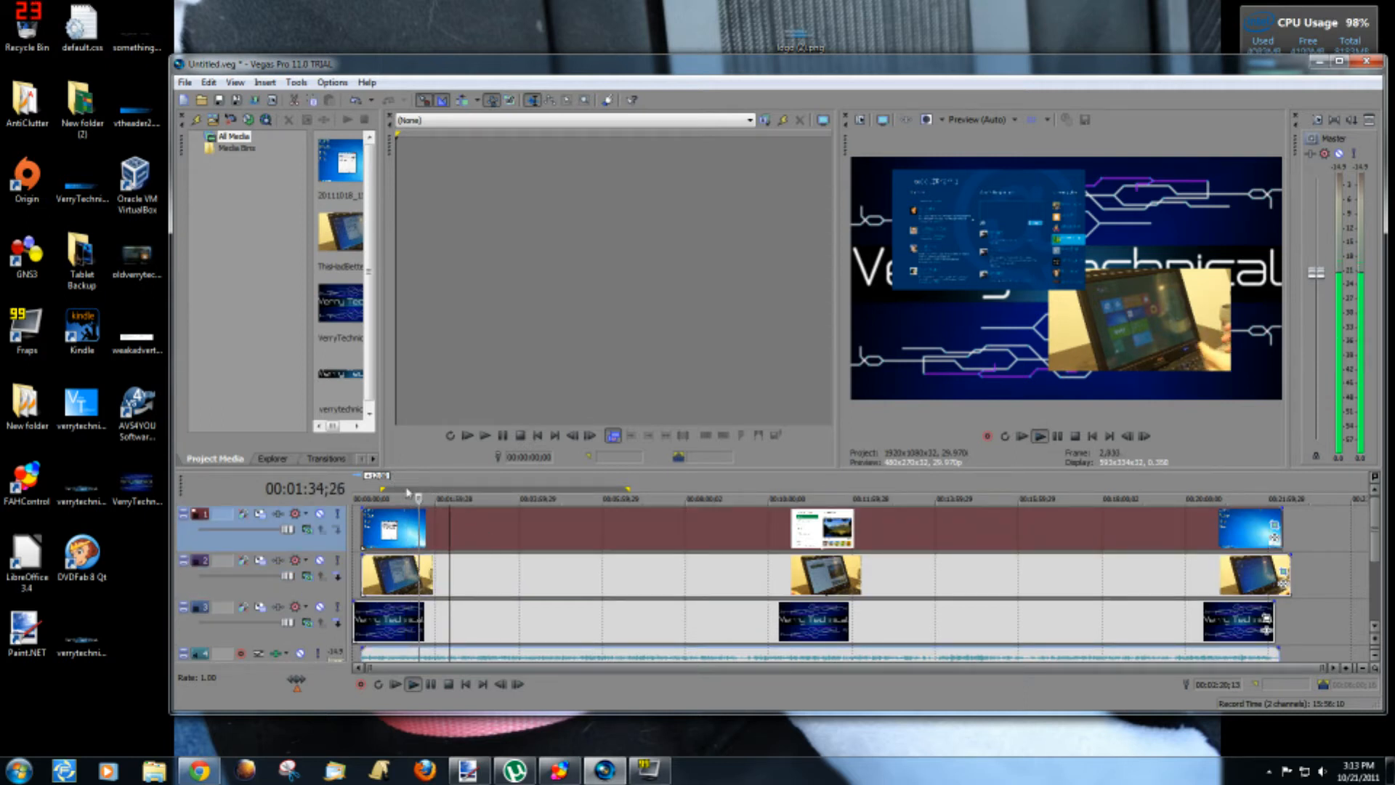
click(457, 582)
click(440, 611)
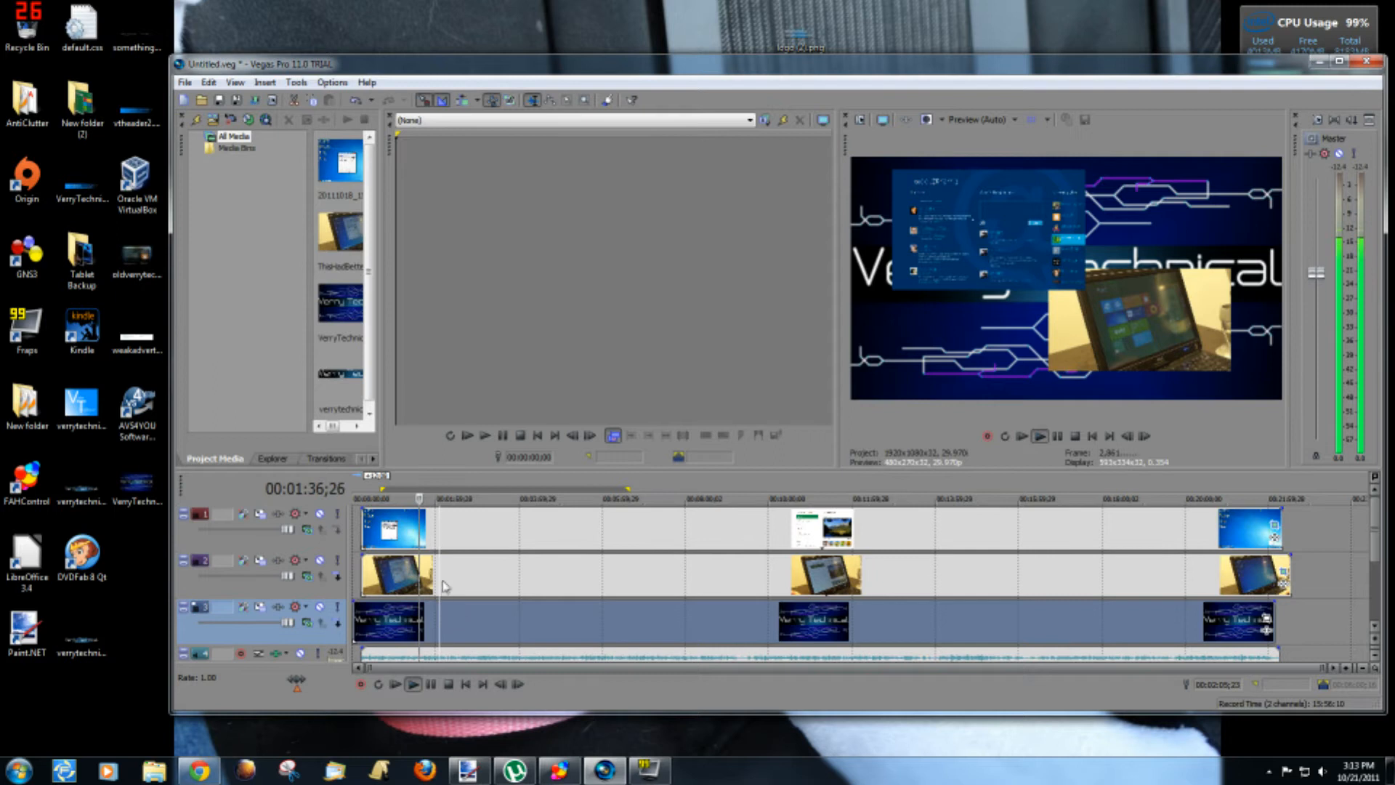
click(443, 574)
click(447, 532)
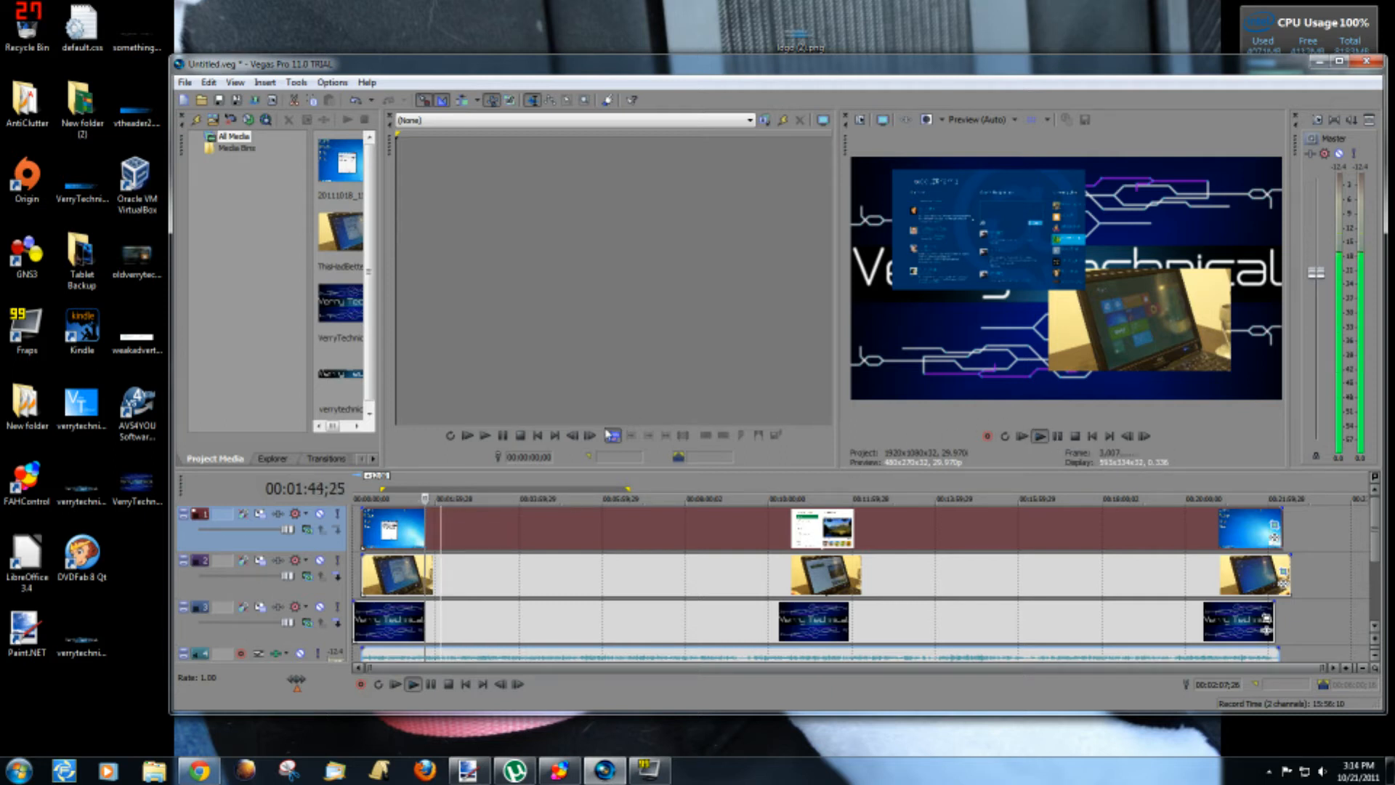
click(1058, 436)
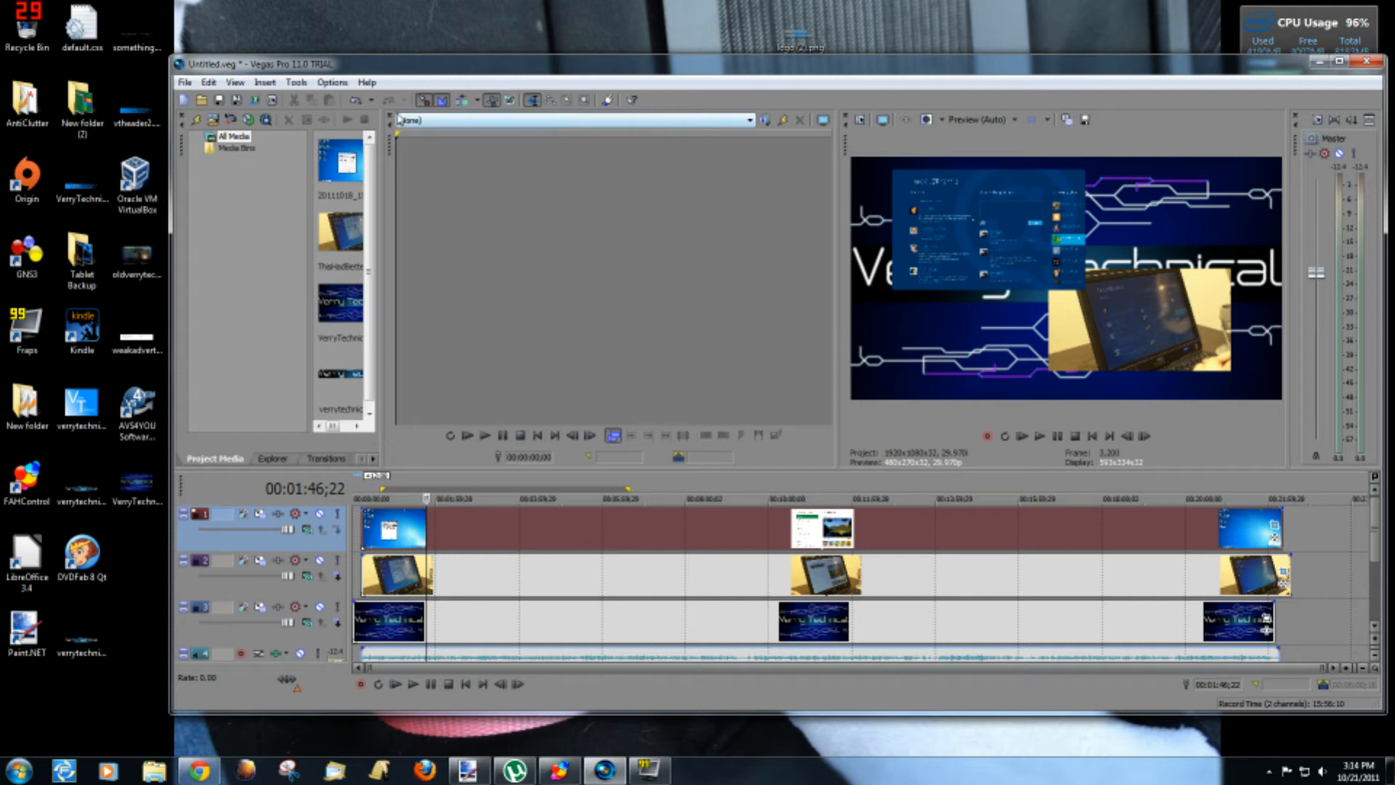
click(296, 82)
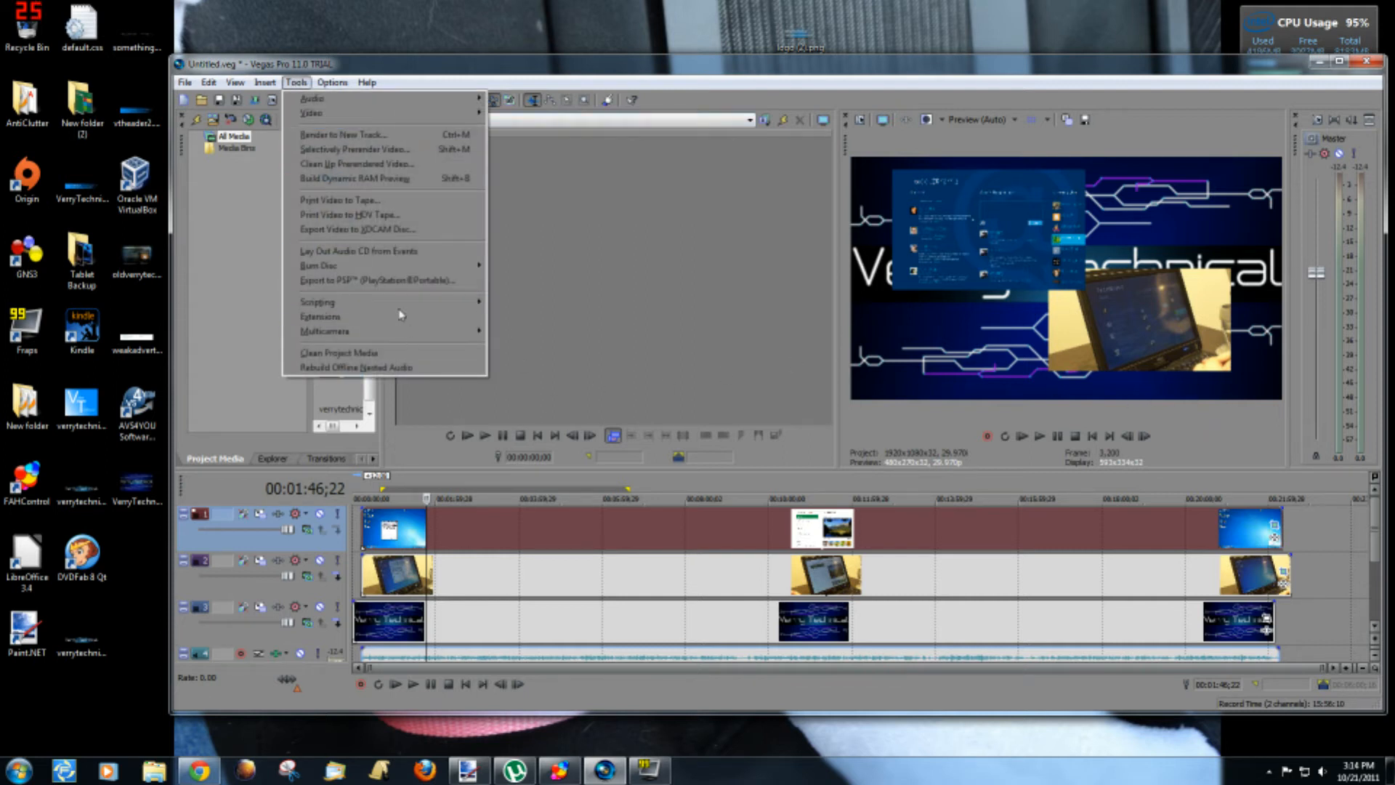
mouse_move(399, 302)
mouse_move(625, 571)
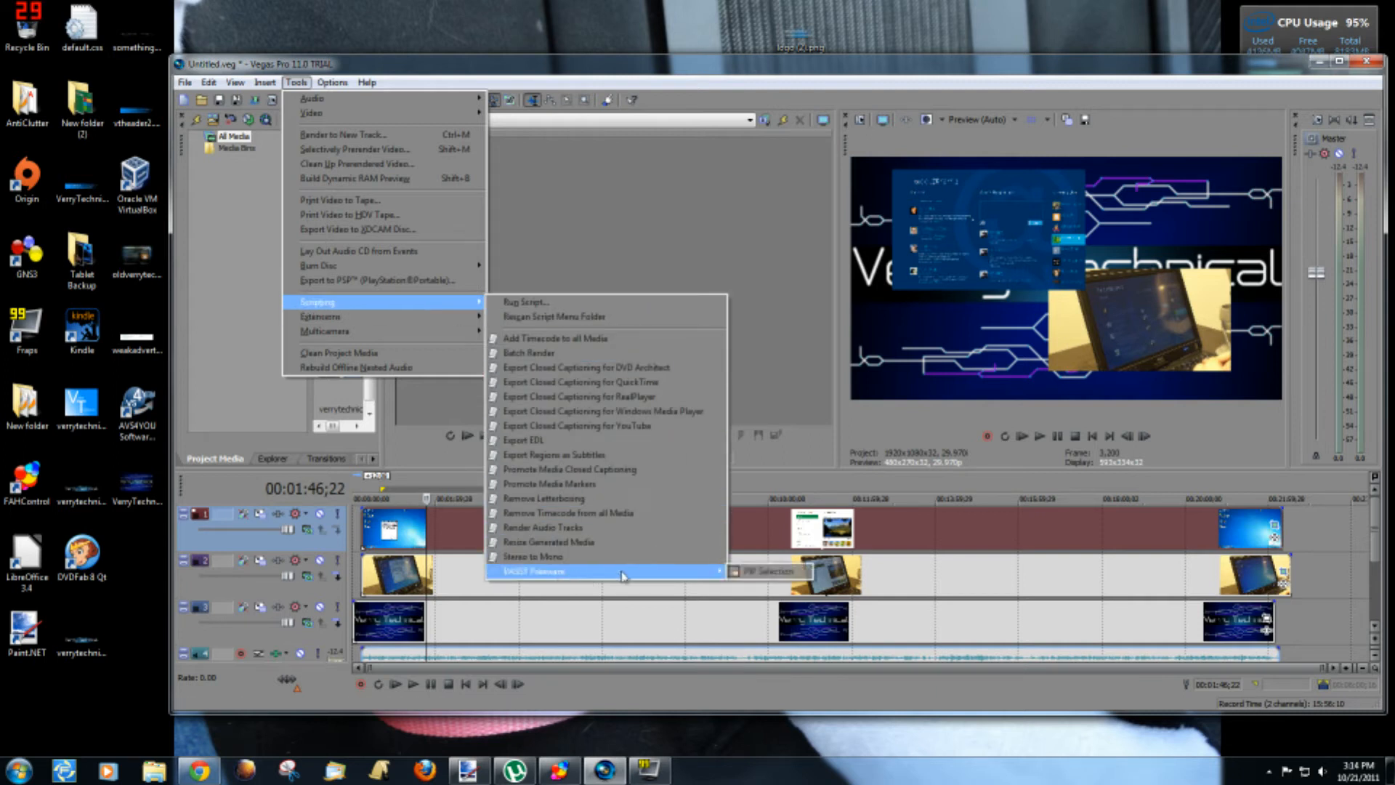
click(776, 571)
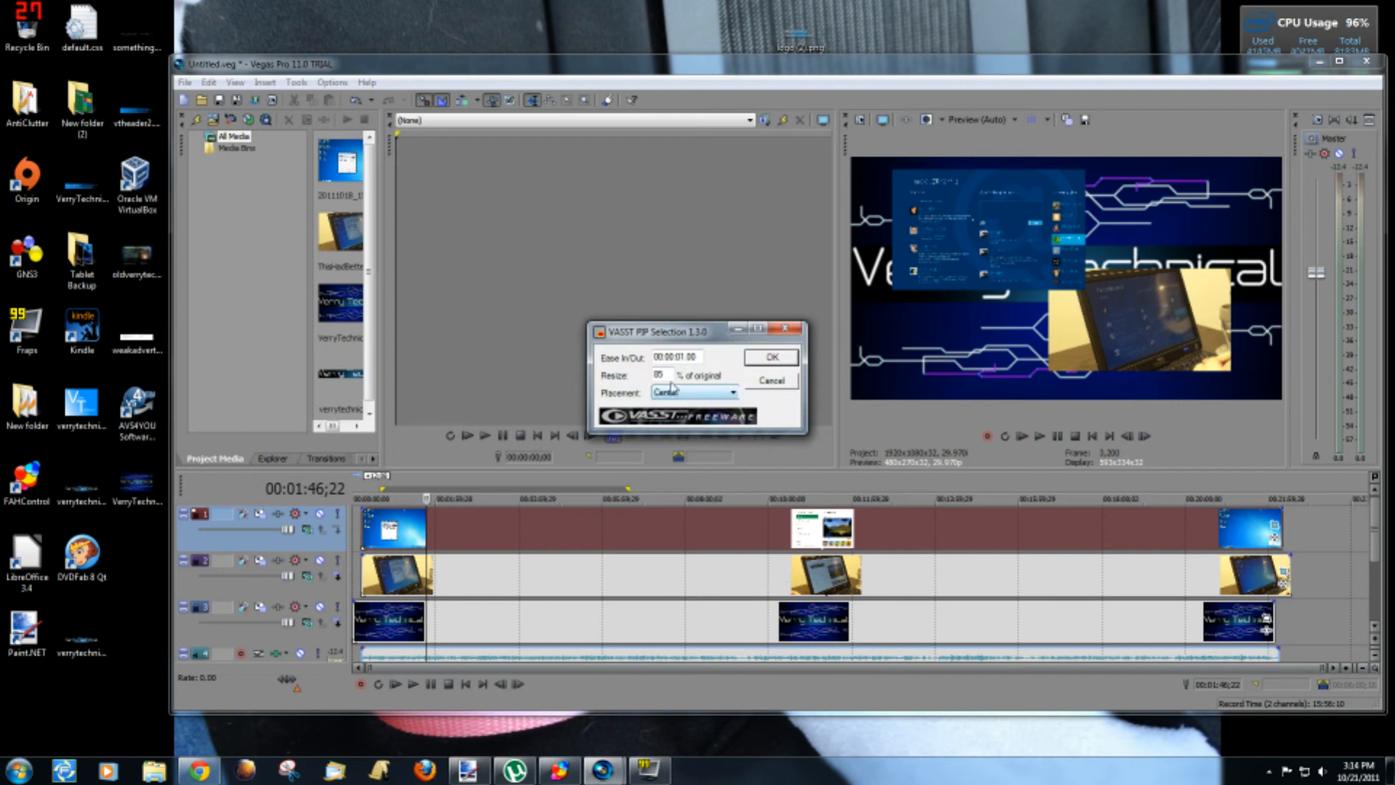
drag(706, 333, 960, 368)
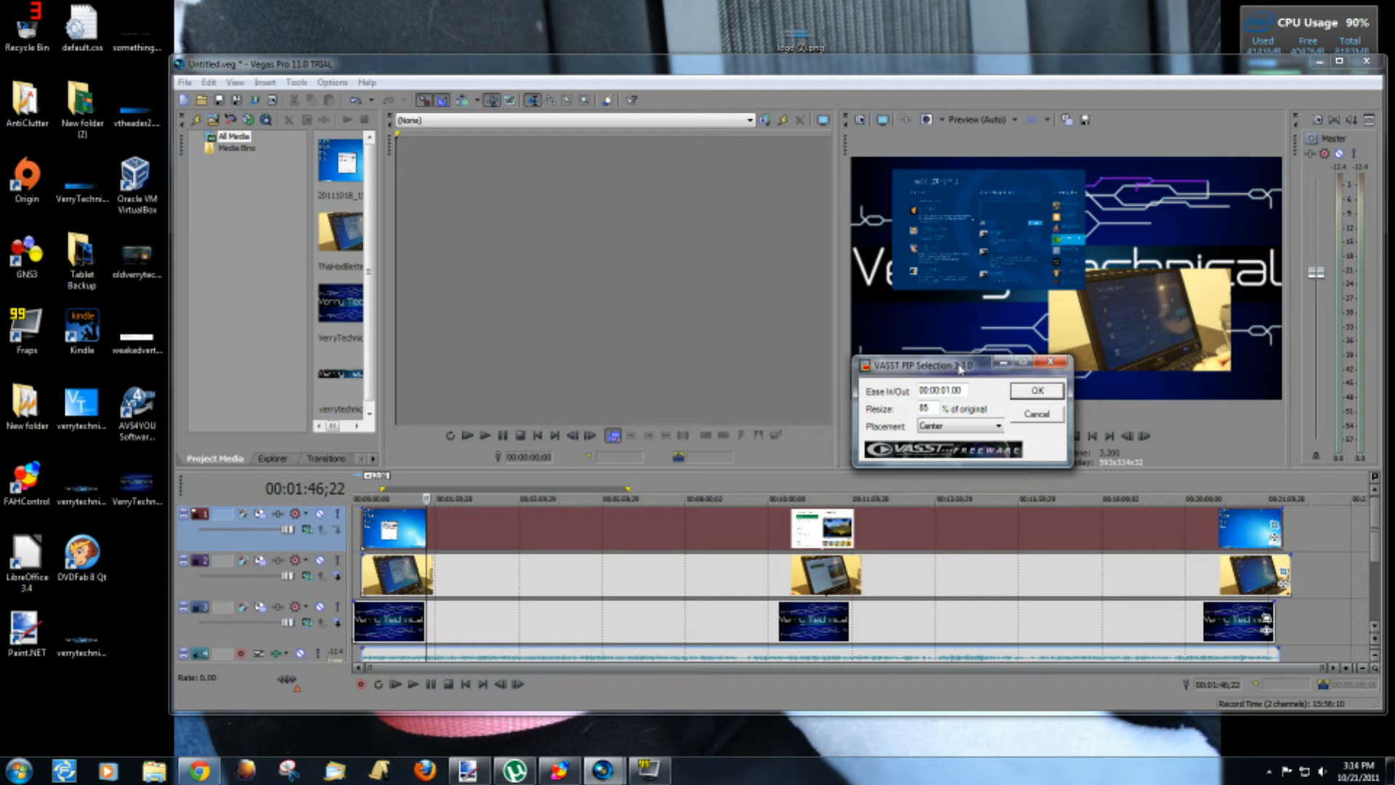
click(1035, 415)
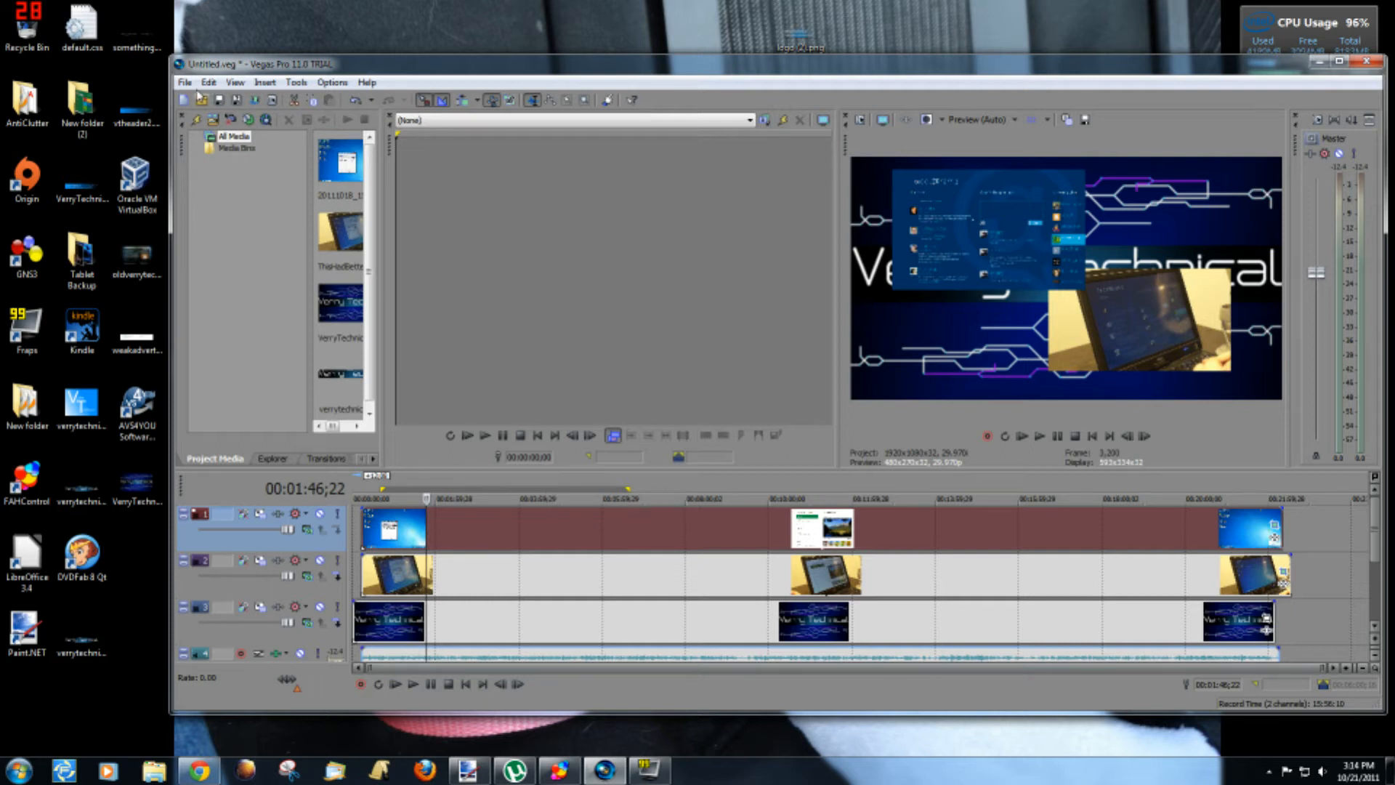
Step: Undo the picture-in-picture edits on the laptop footage and select the timeline range from 00:00:00;00 to 00:22:09;16
click(502, 571)
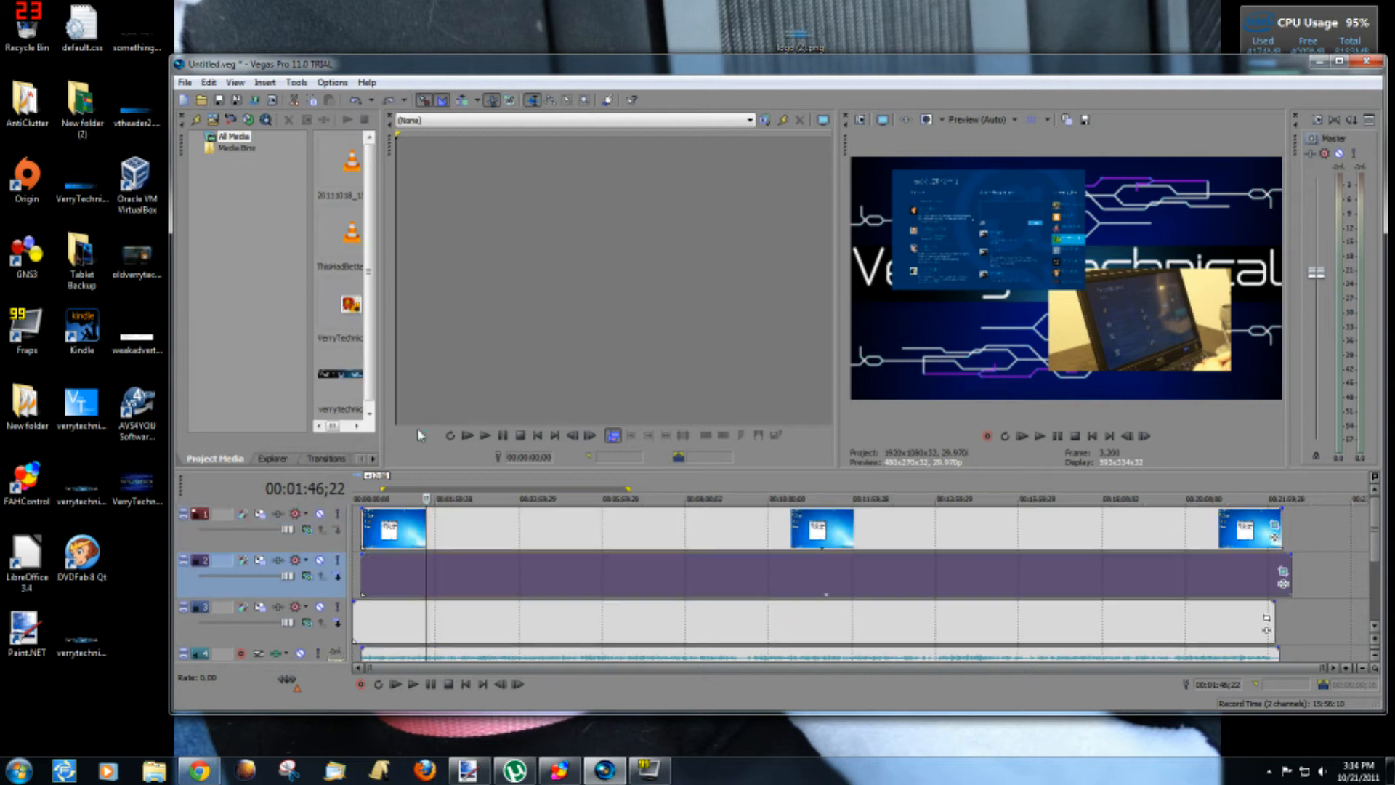
key(ctrl+z)
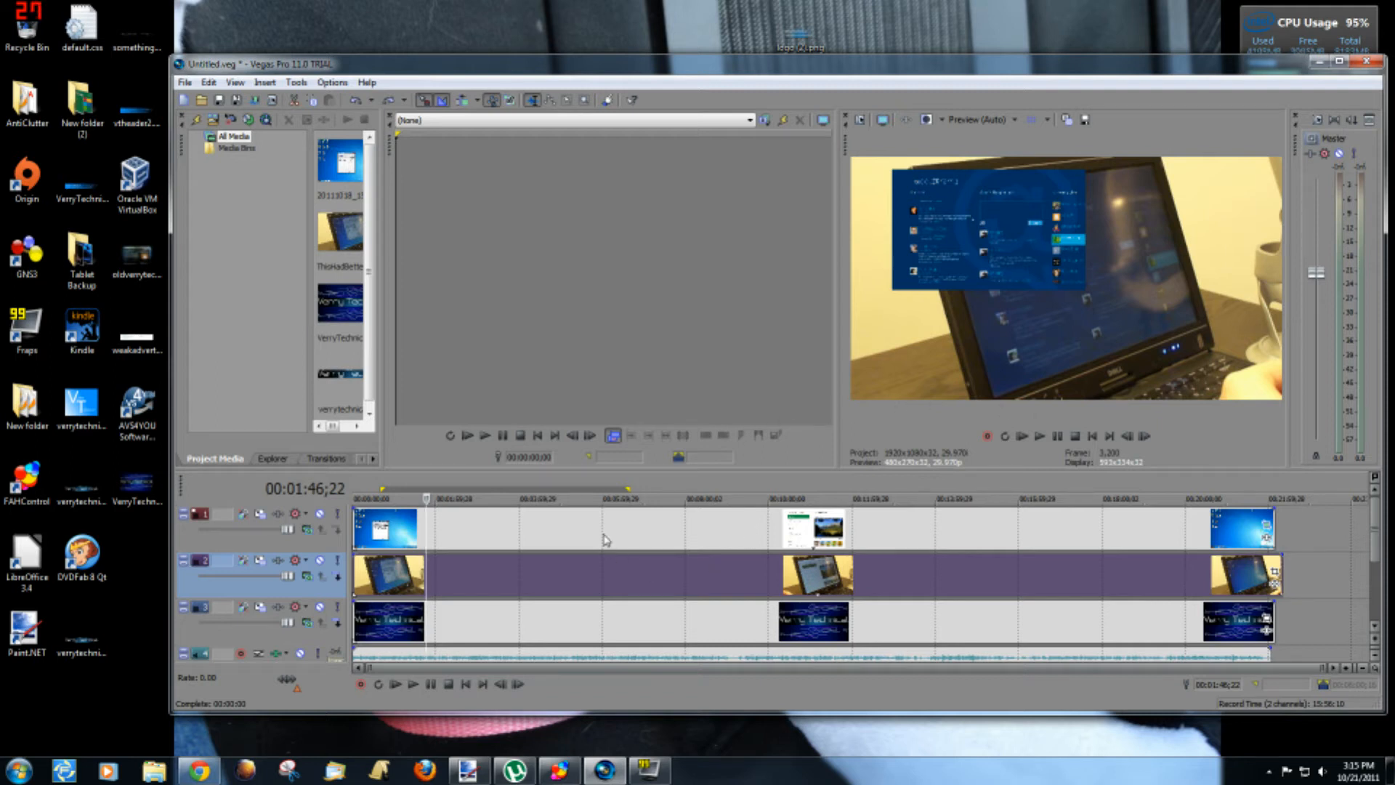
click(464, 566)
drag(358, 478, 1272, 480)
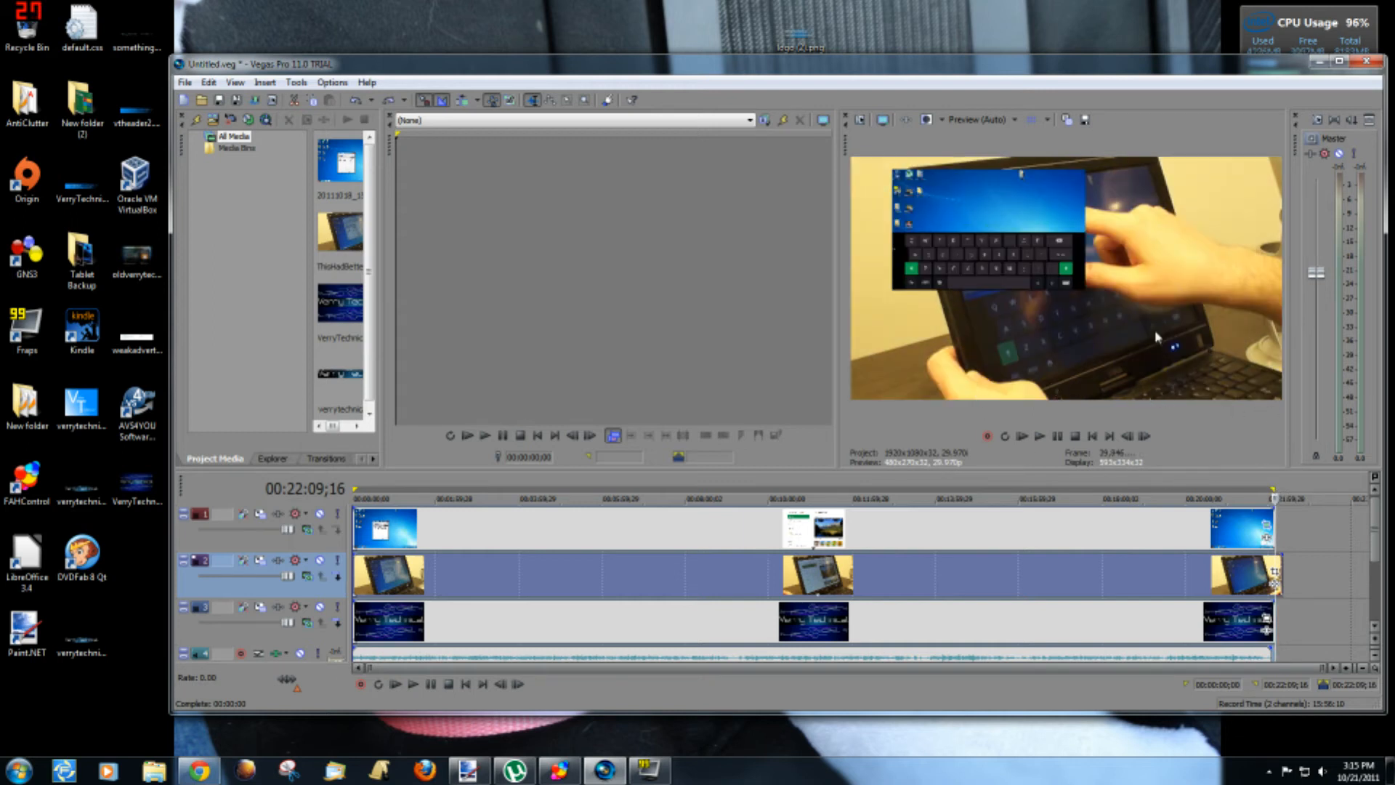
Step: Apply the VASST PIP Selection script with a 50% resize and Lower Right placement, and play the beginning of the project to check it
click(295, 83)
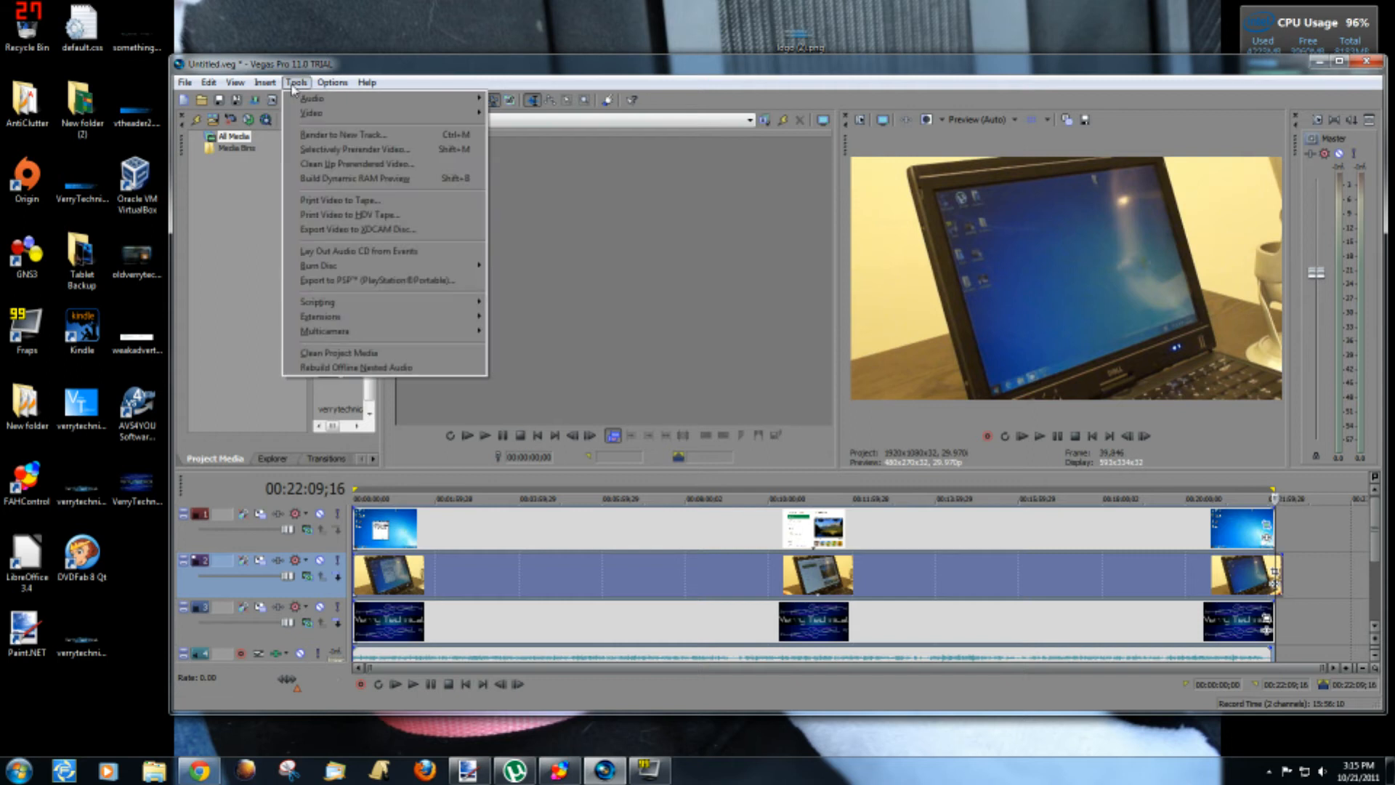
mouse_move(383, 304)
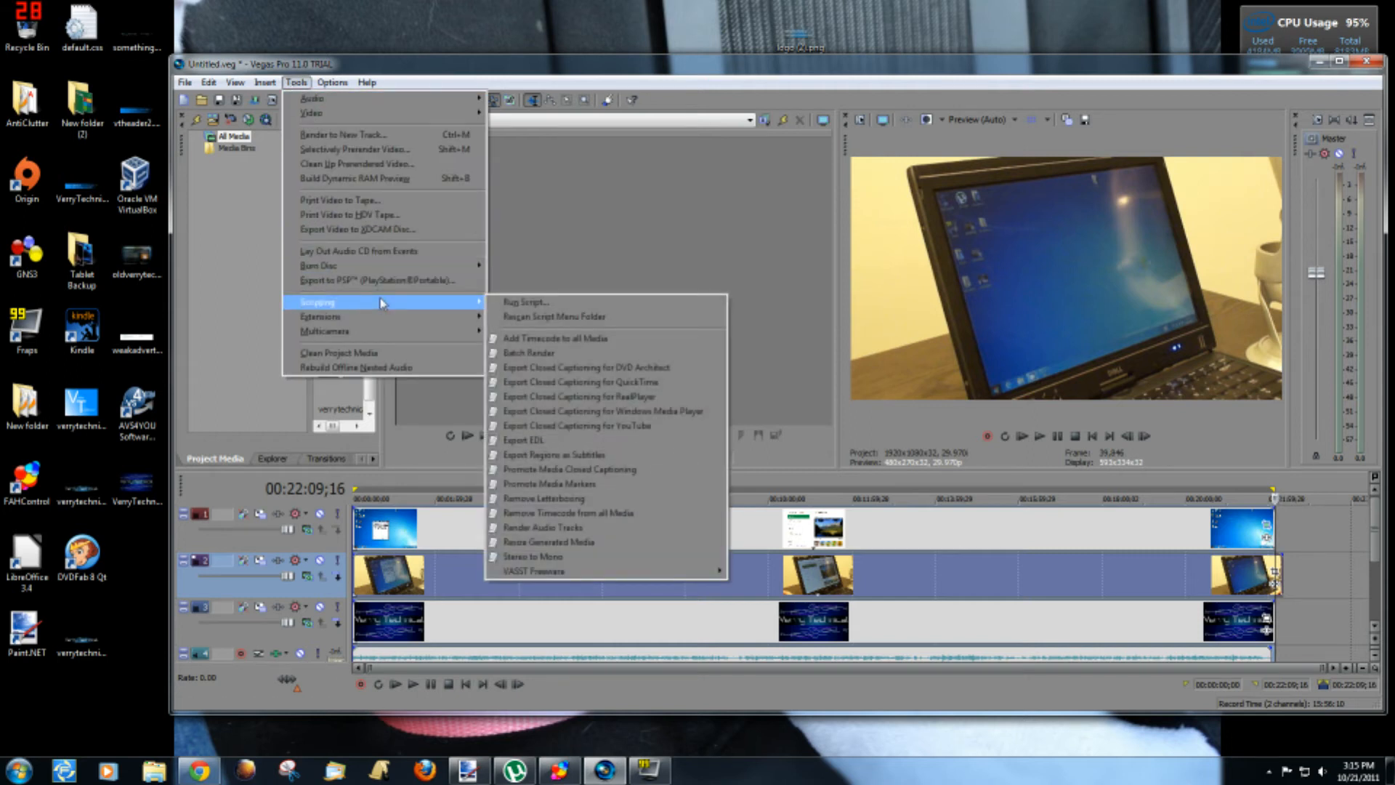
mouse_move(552, 573)
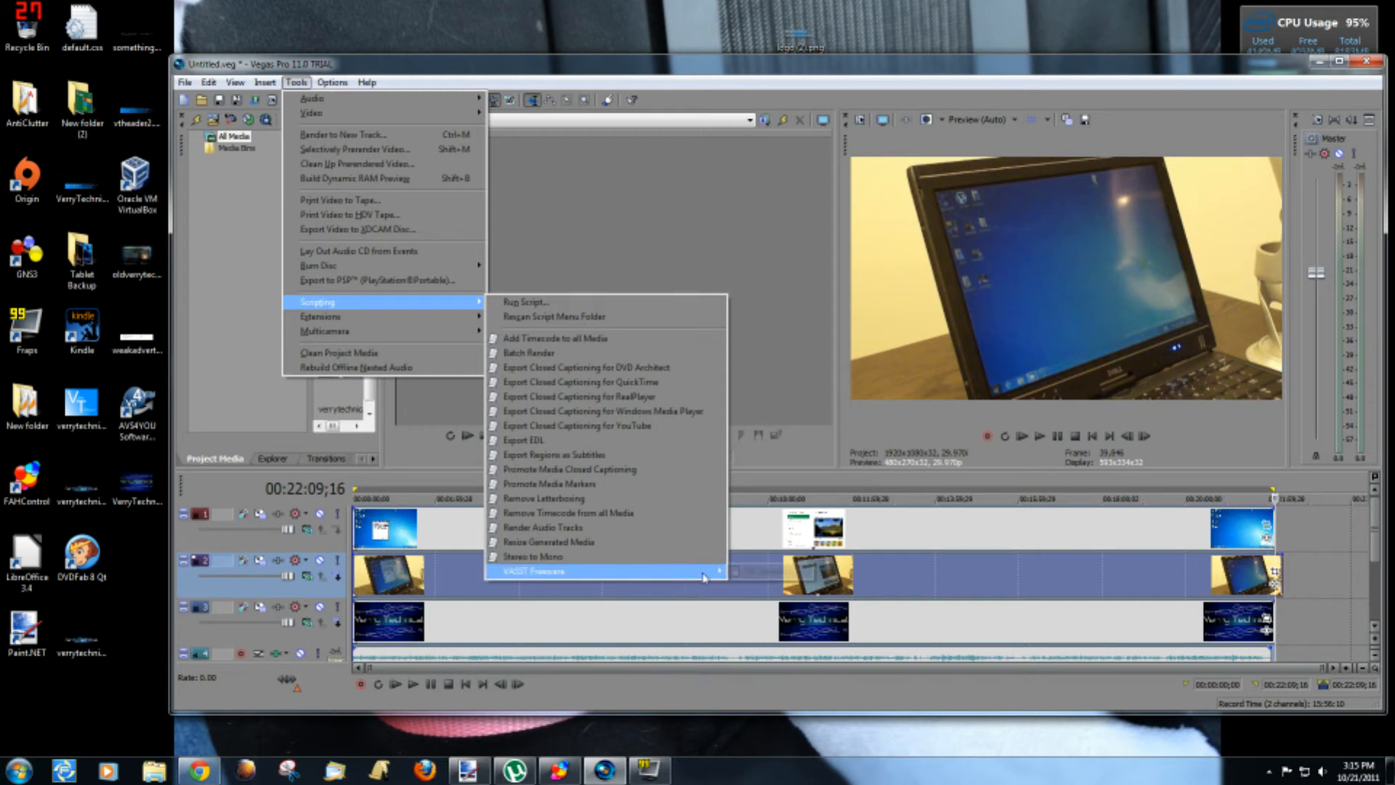
click(755, 571)
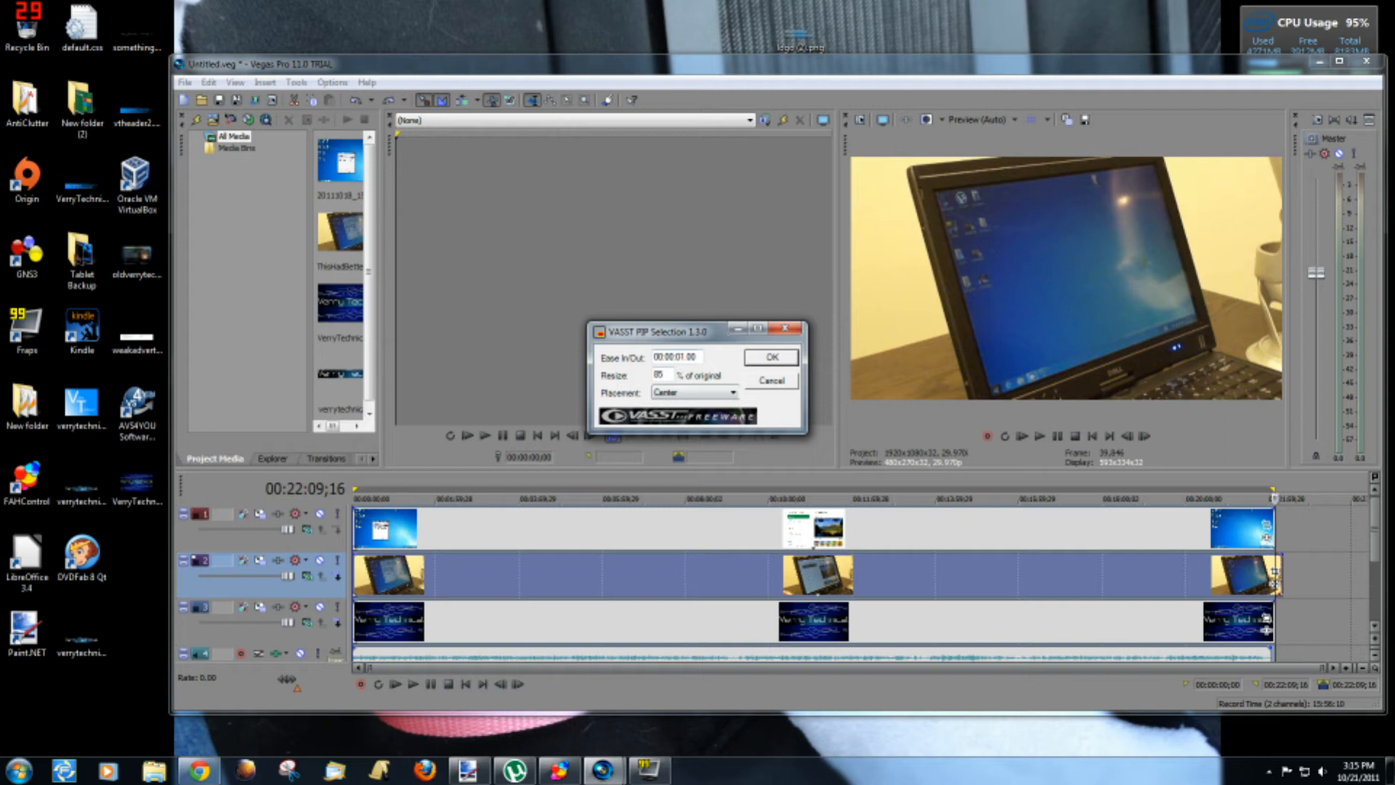
drag(698, 333, 845, 276)
double_click(806, 312)
text(50)
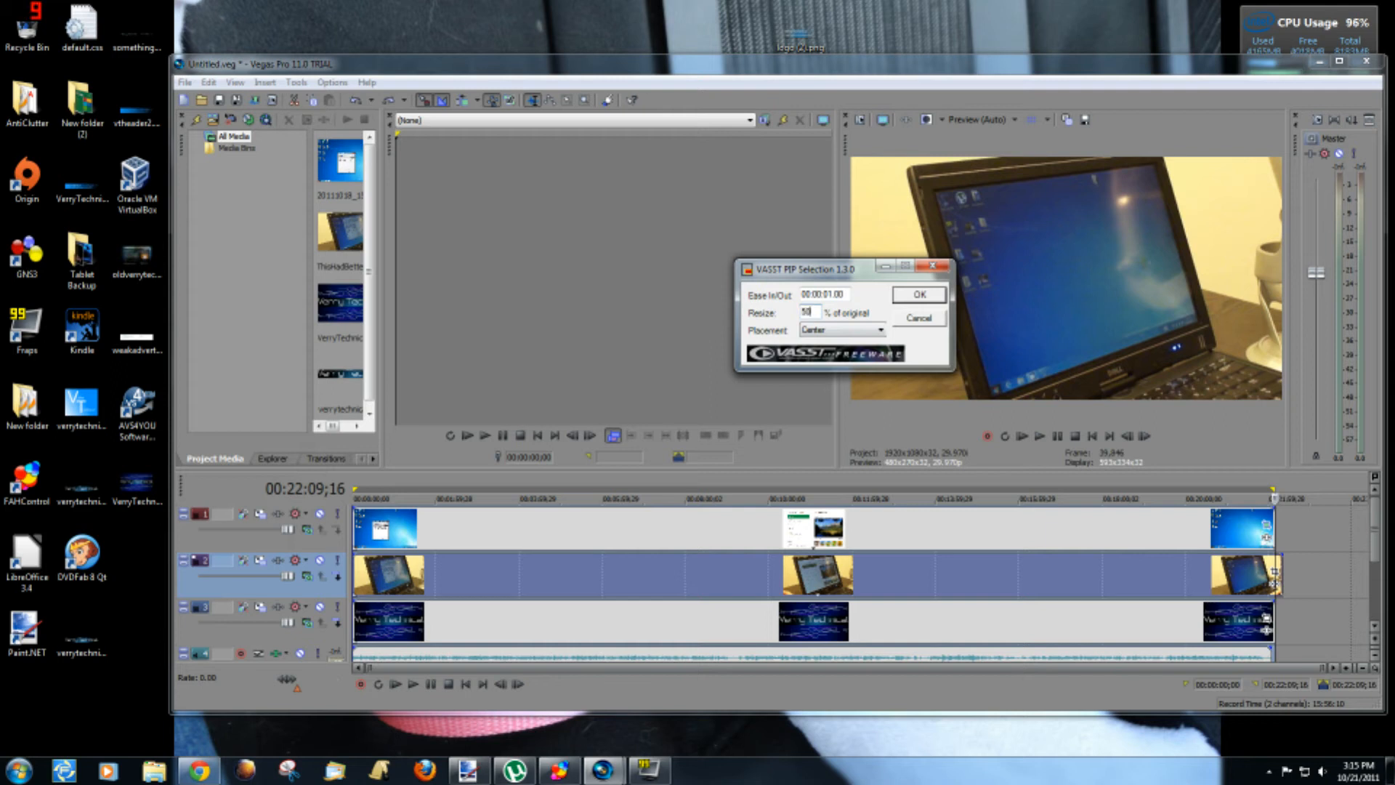
click(833, 336)
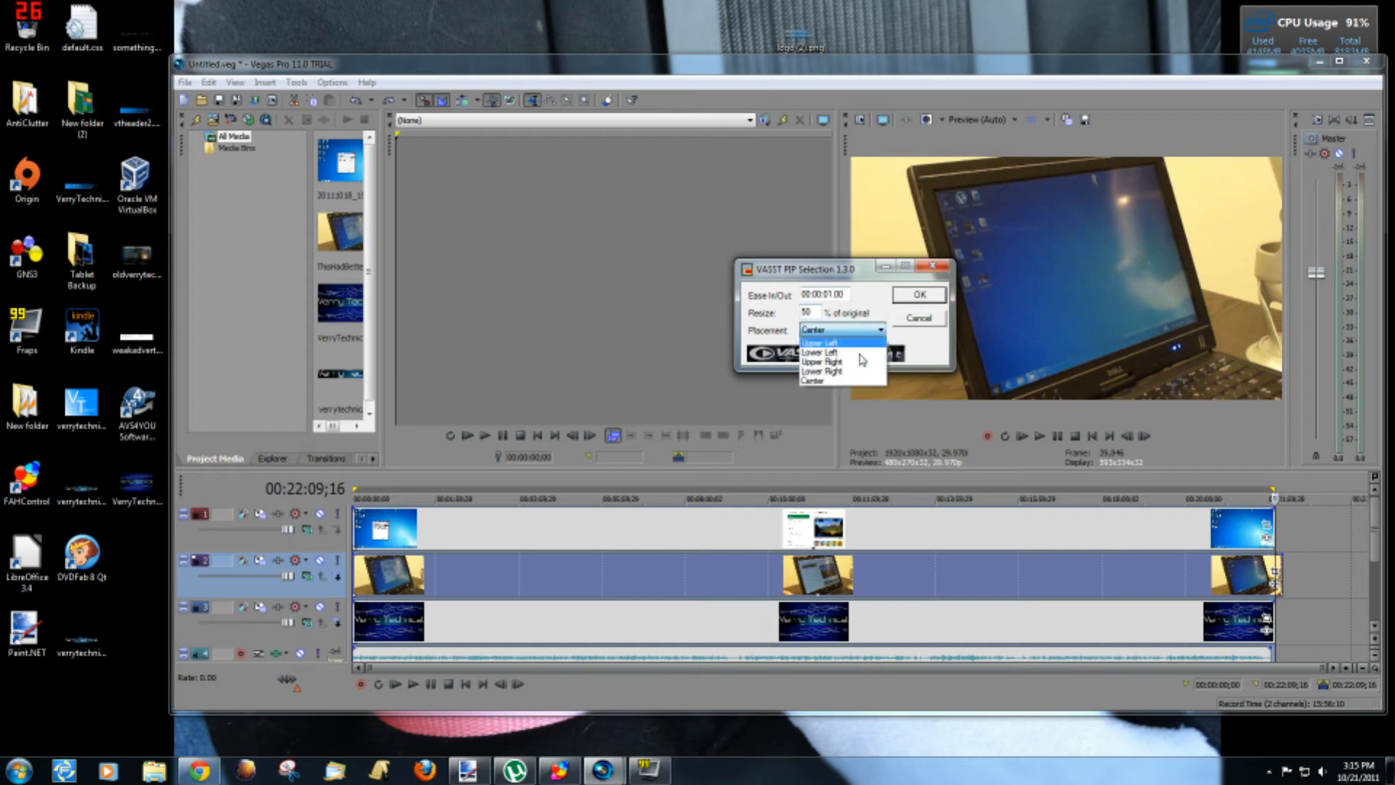
click(854, 372)
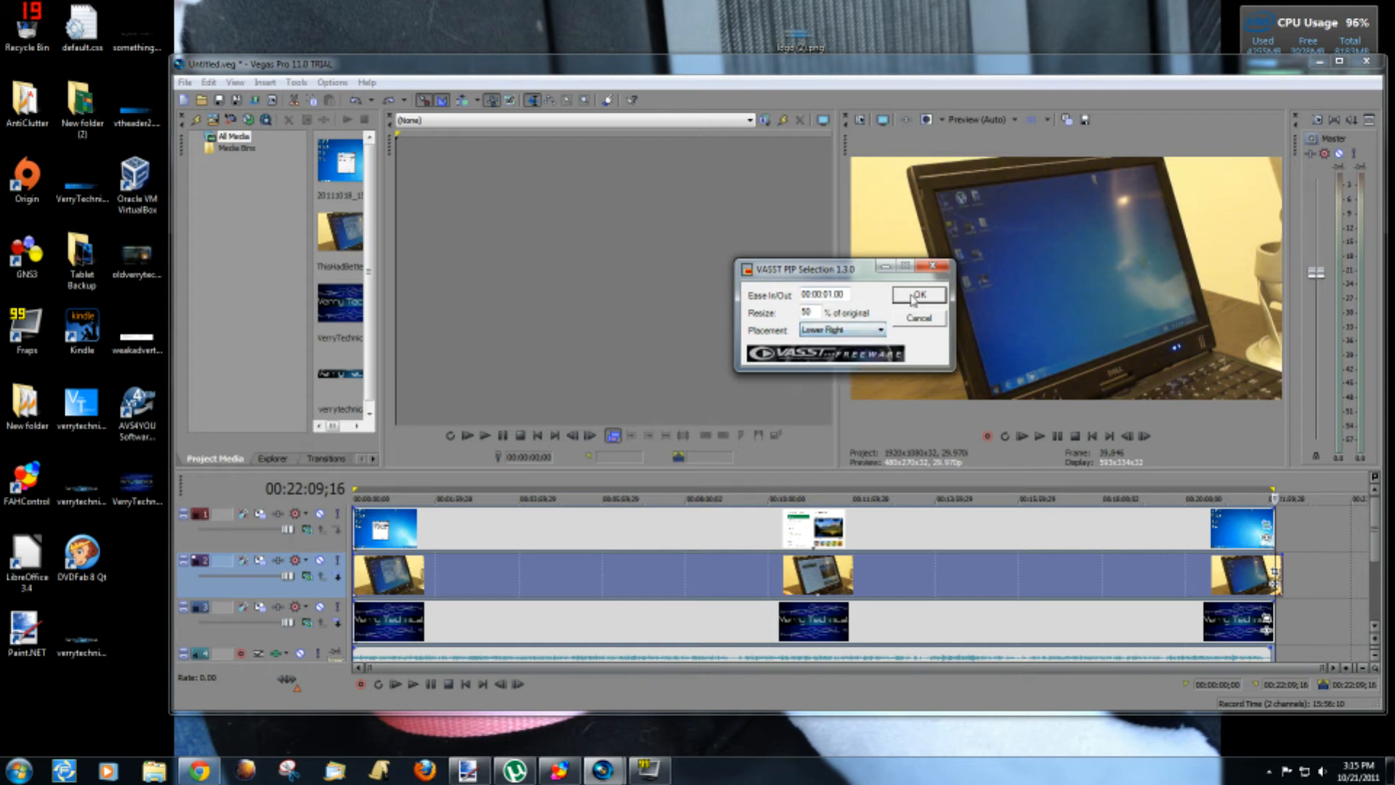
click(919, 294)
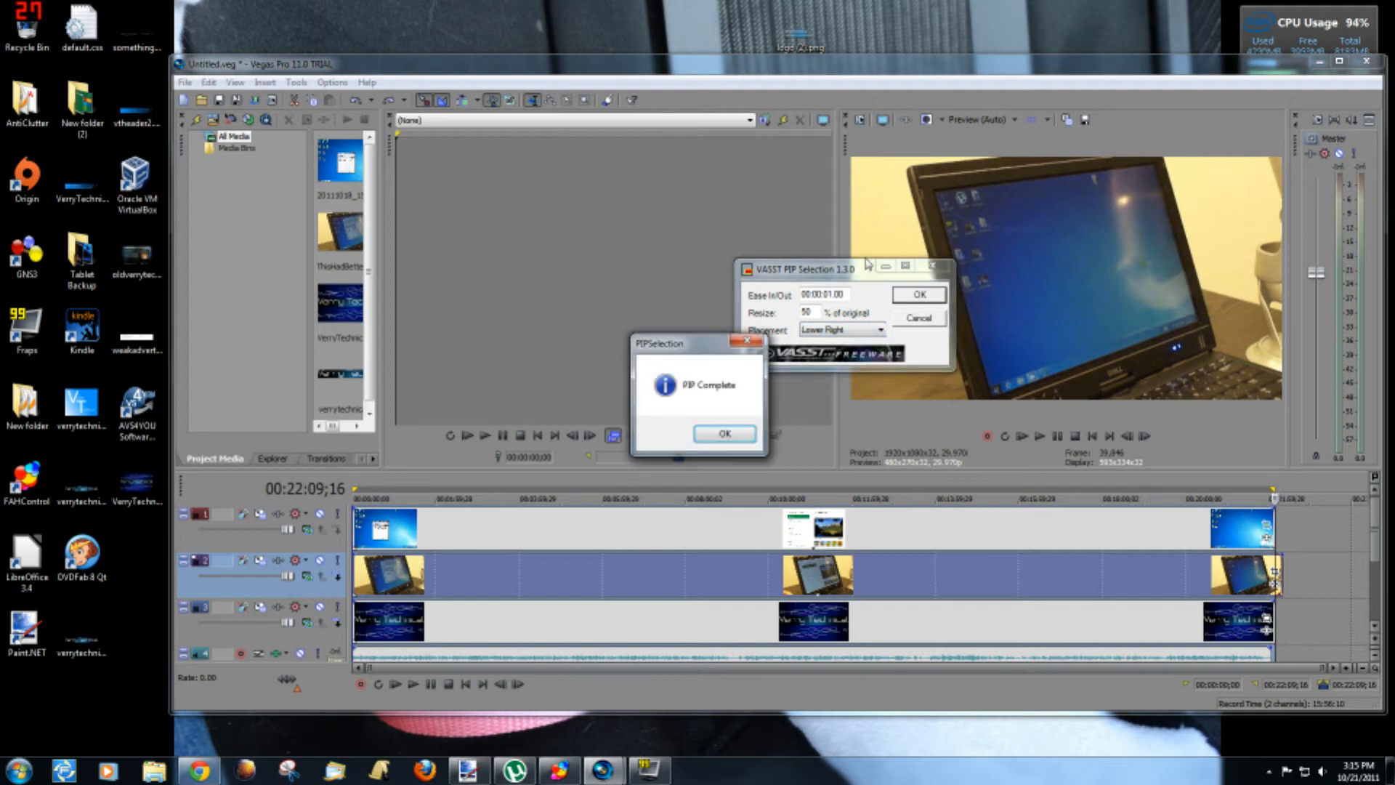
click(724, 433)
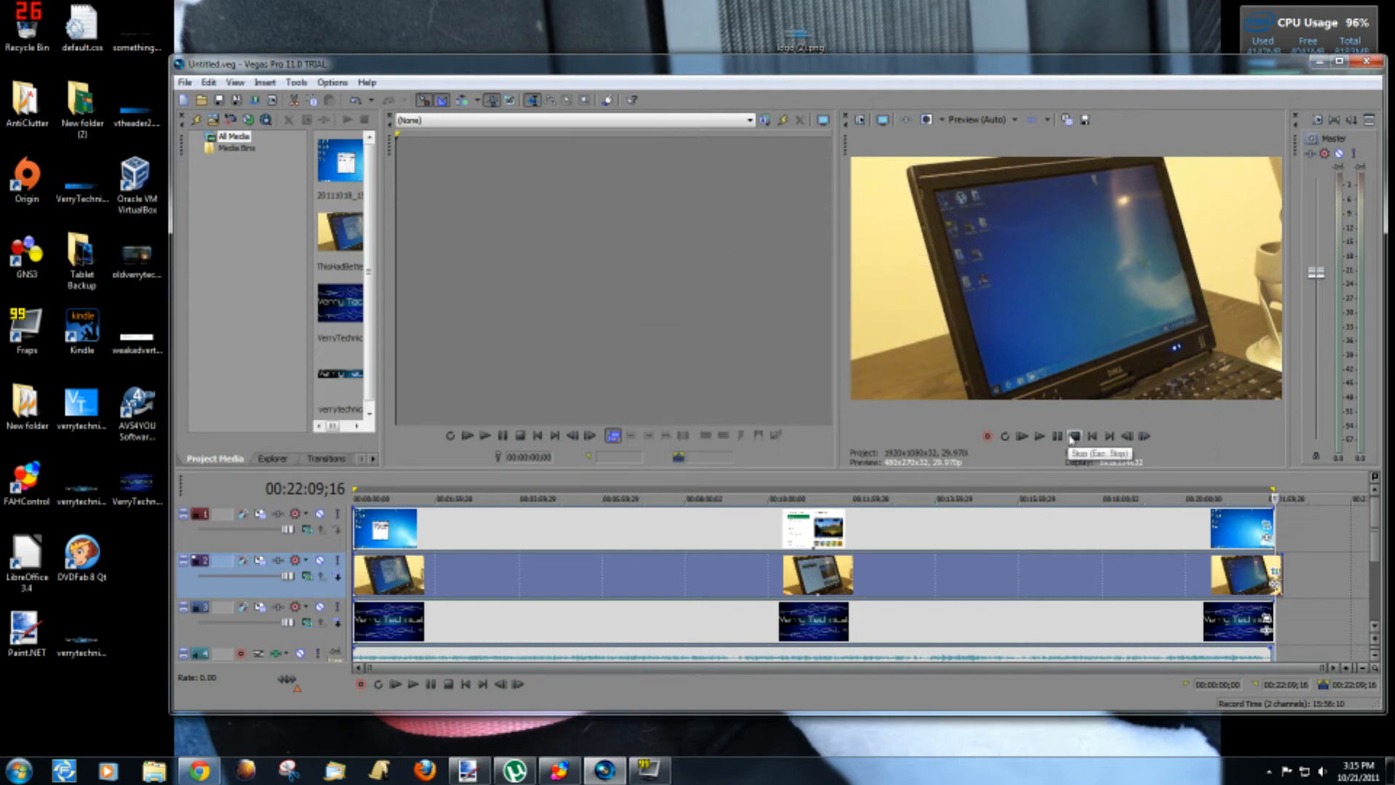
click(1025, 438)
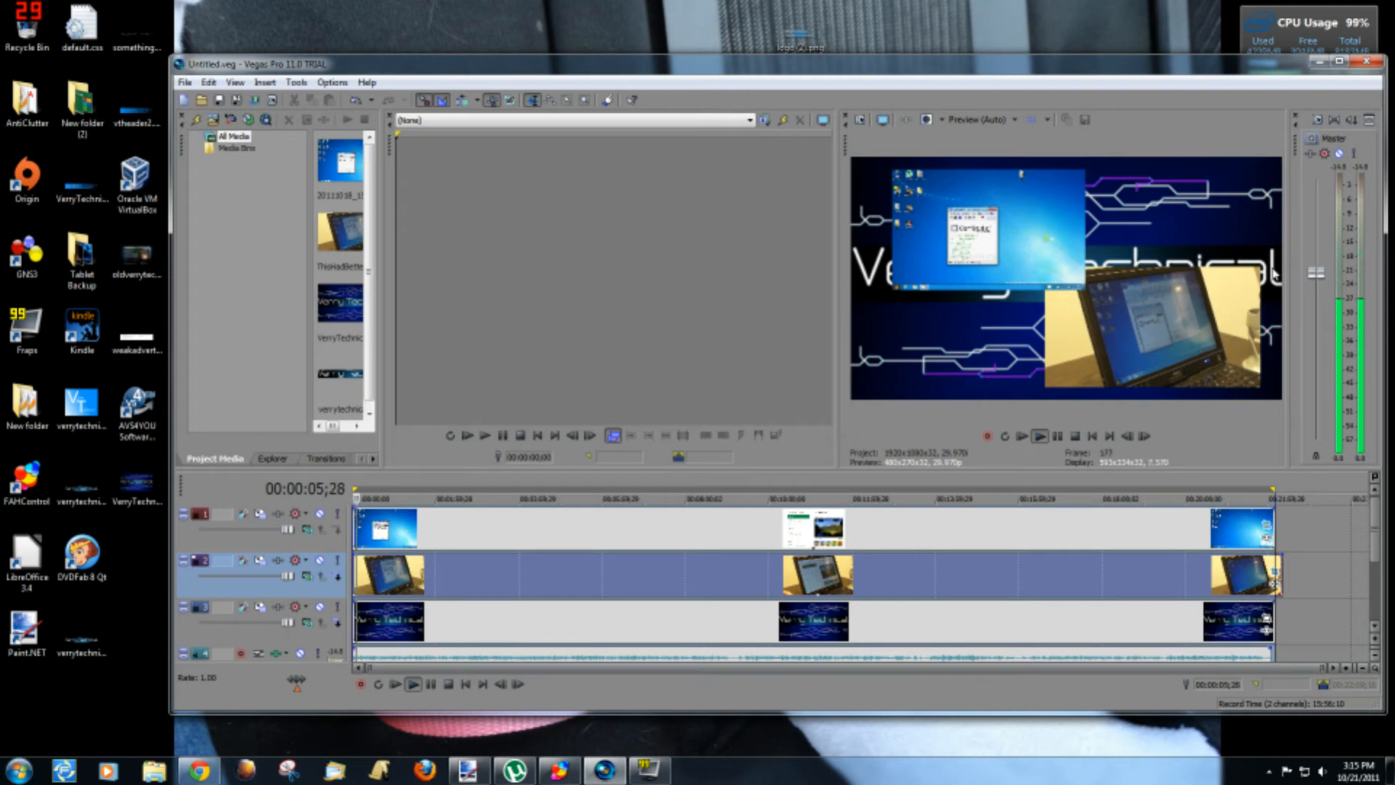
click(1059, 439)
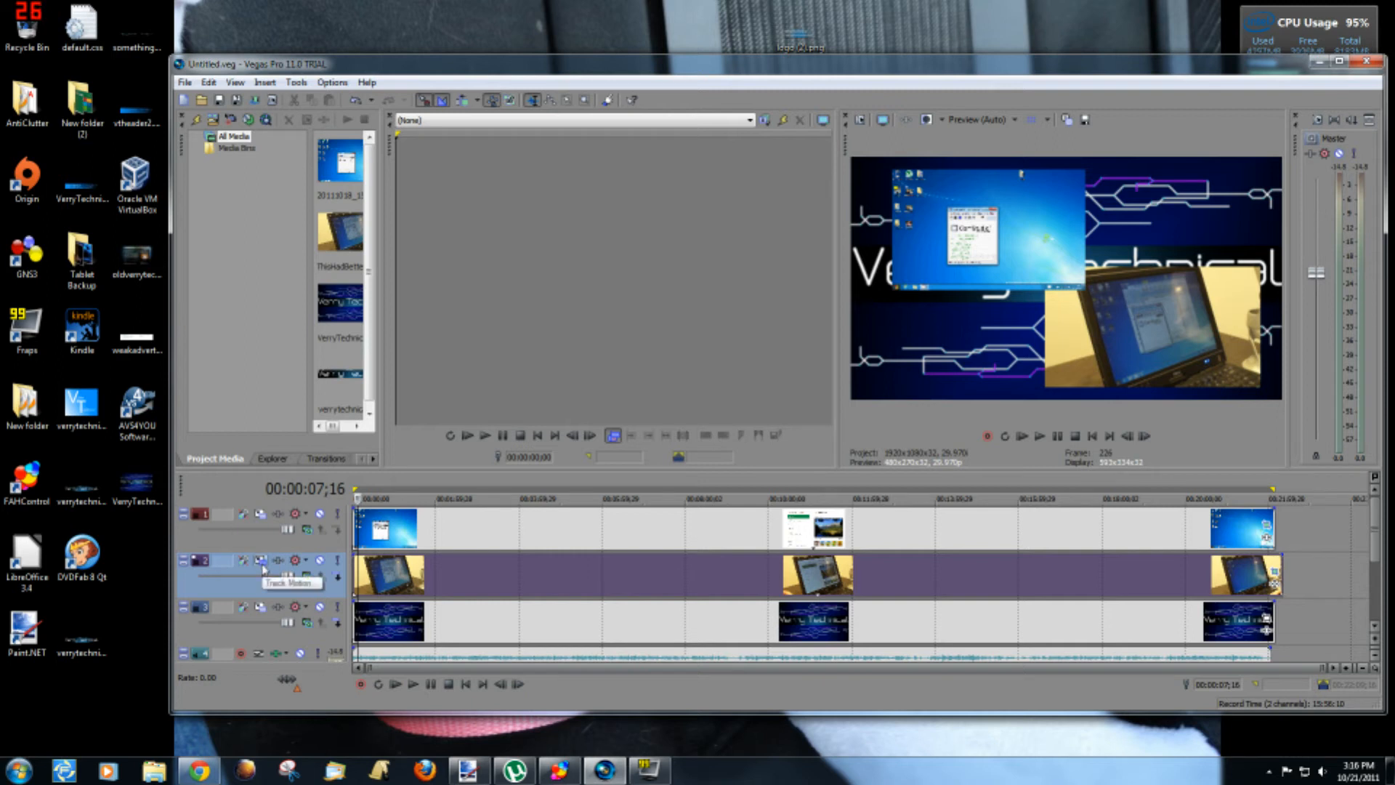
Step: Open Track Motion for the laptop footage track and try to bring its docked window back into view
click(261, 563)
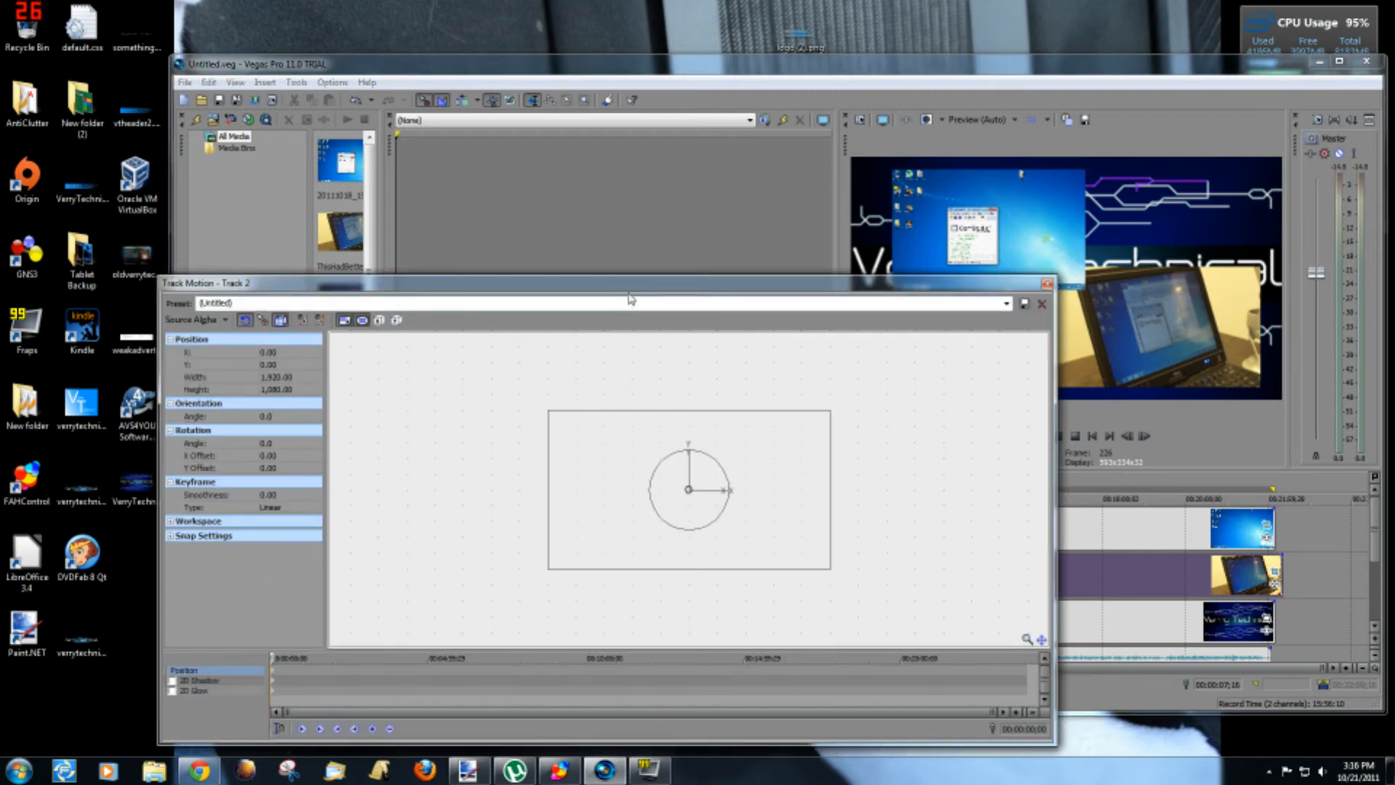
drag(638, 294, 779, 141)
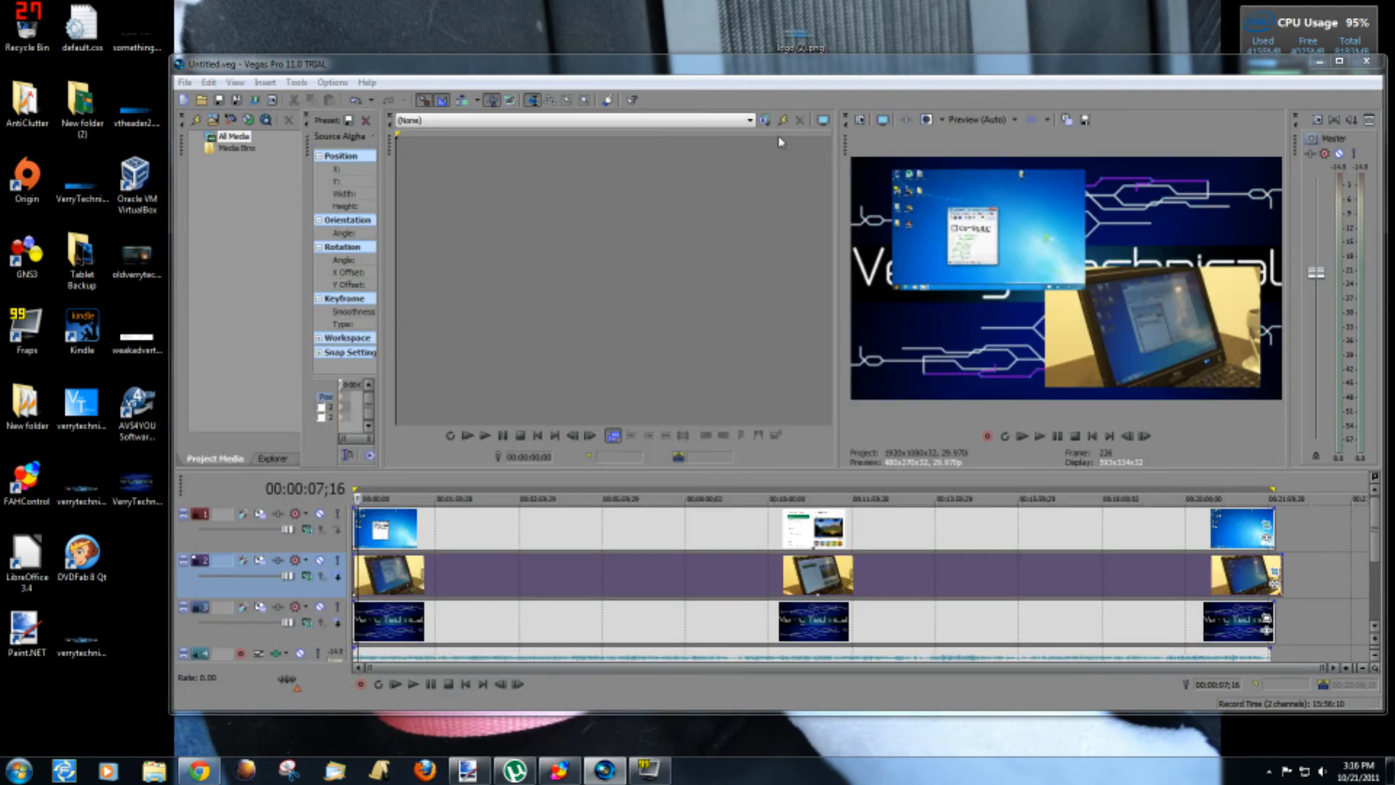
click(603, 771)
click(603, 772)
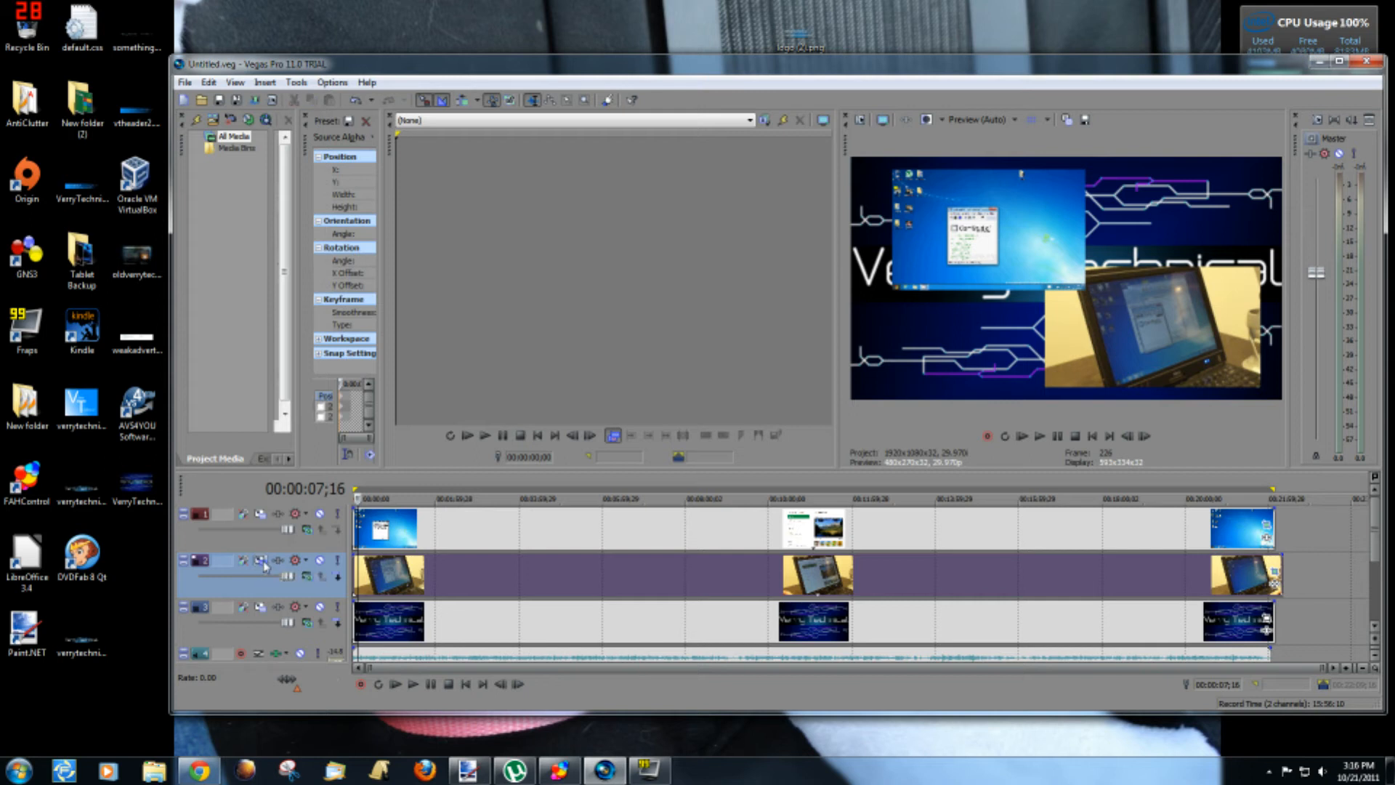
key(super+d)
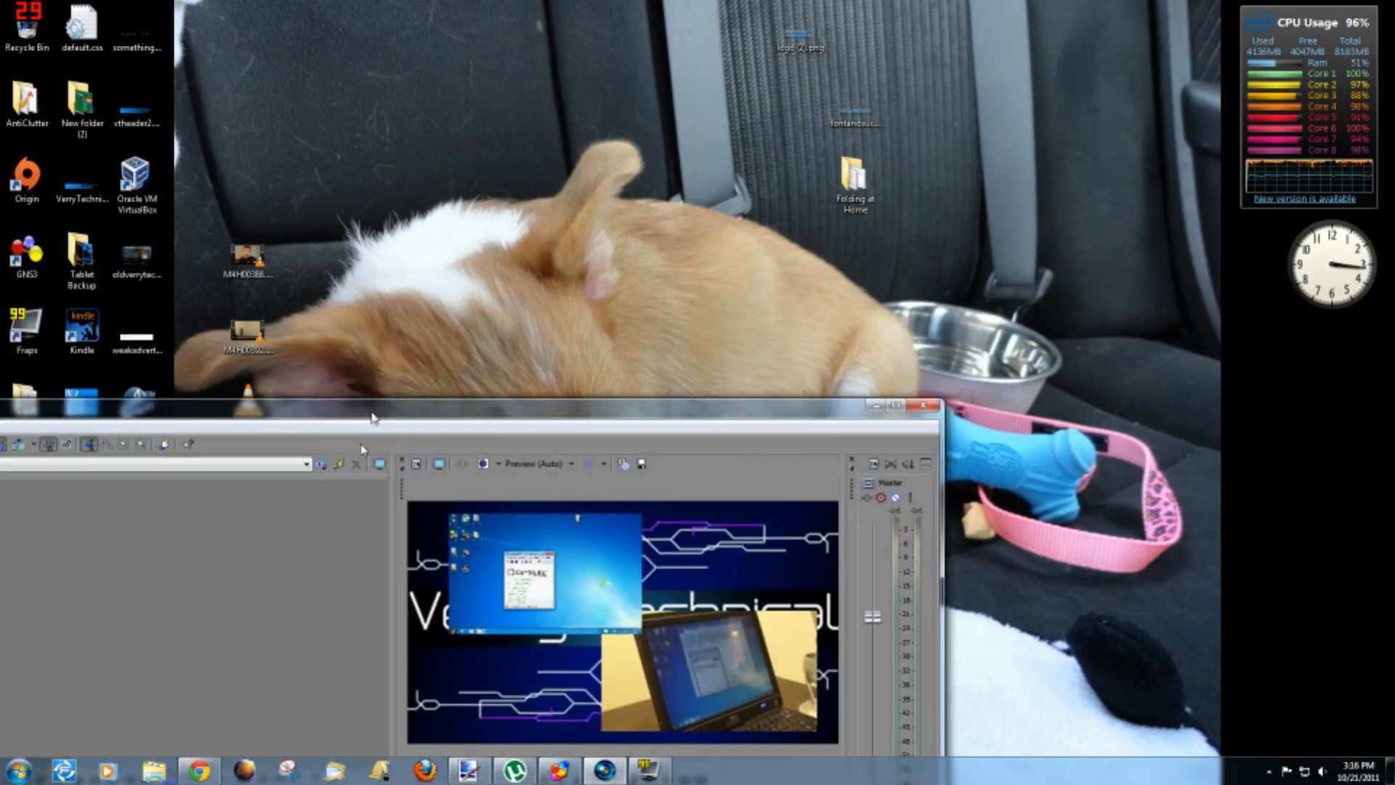
key(super+d)
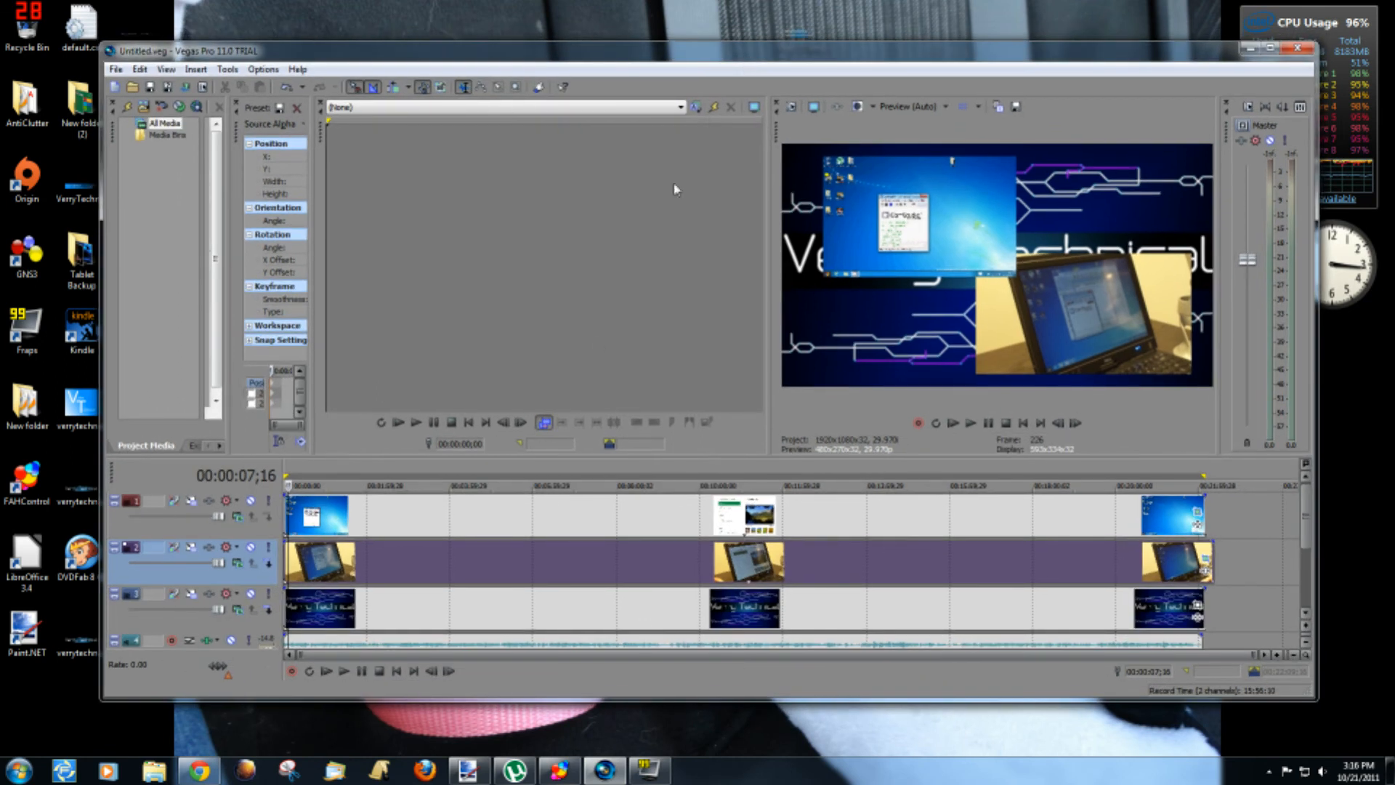
mouse_move(605, 769)
mouse_down()
mouse_move(578, 769)
mouse_move(604, 781)
mouse_up()
right_click(605, 778)
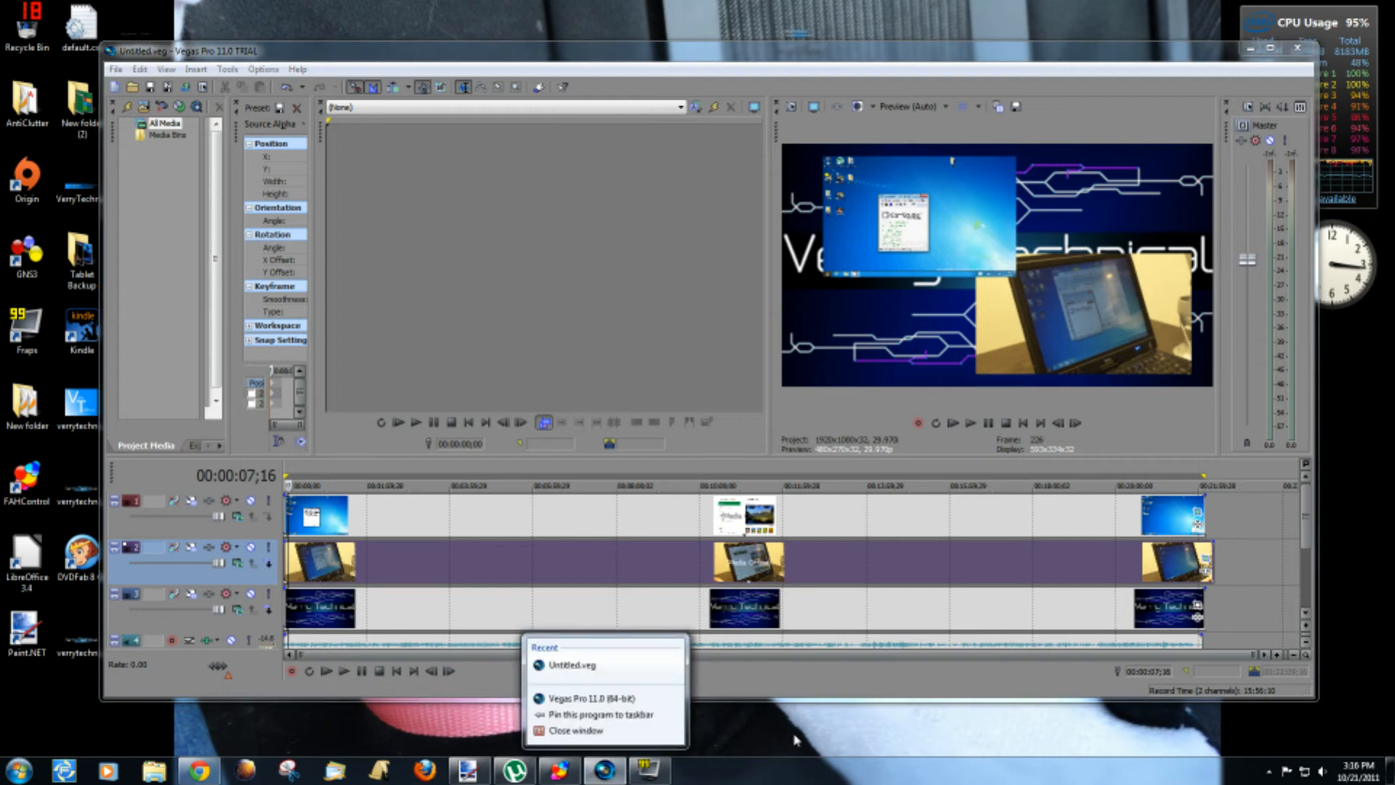
click(517, 688)
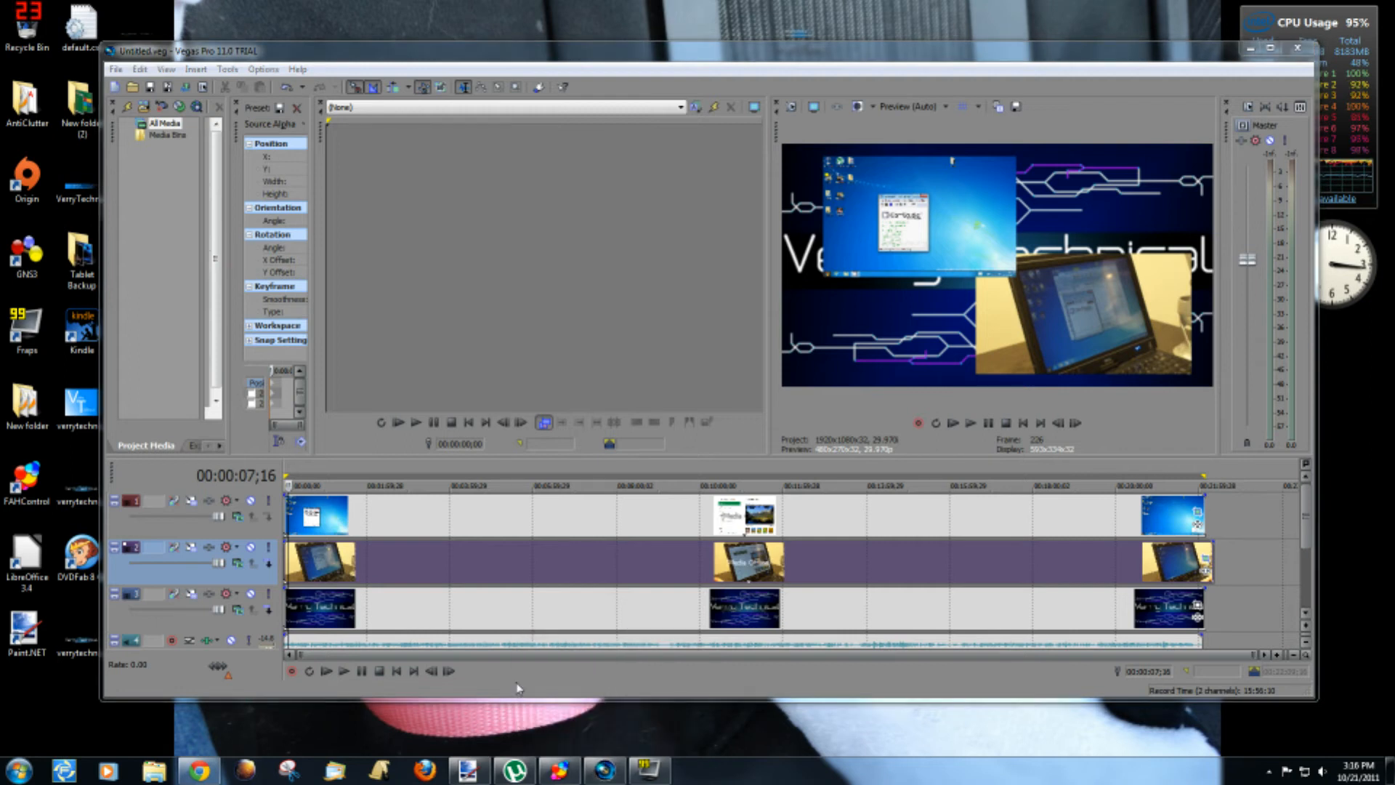
Step: Try to reopen Track Motion from each of the three video tracks
click(192, 549)
click(193, 503)
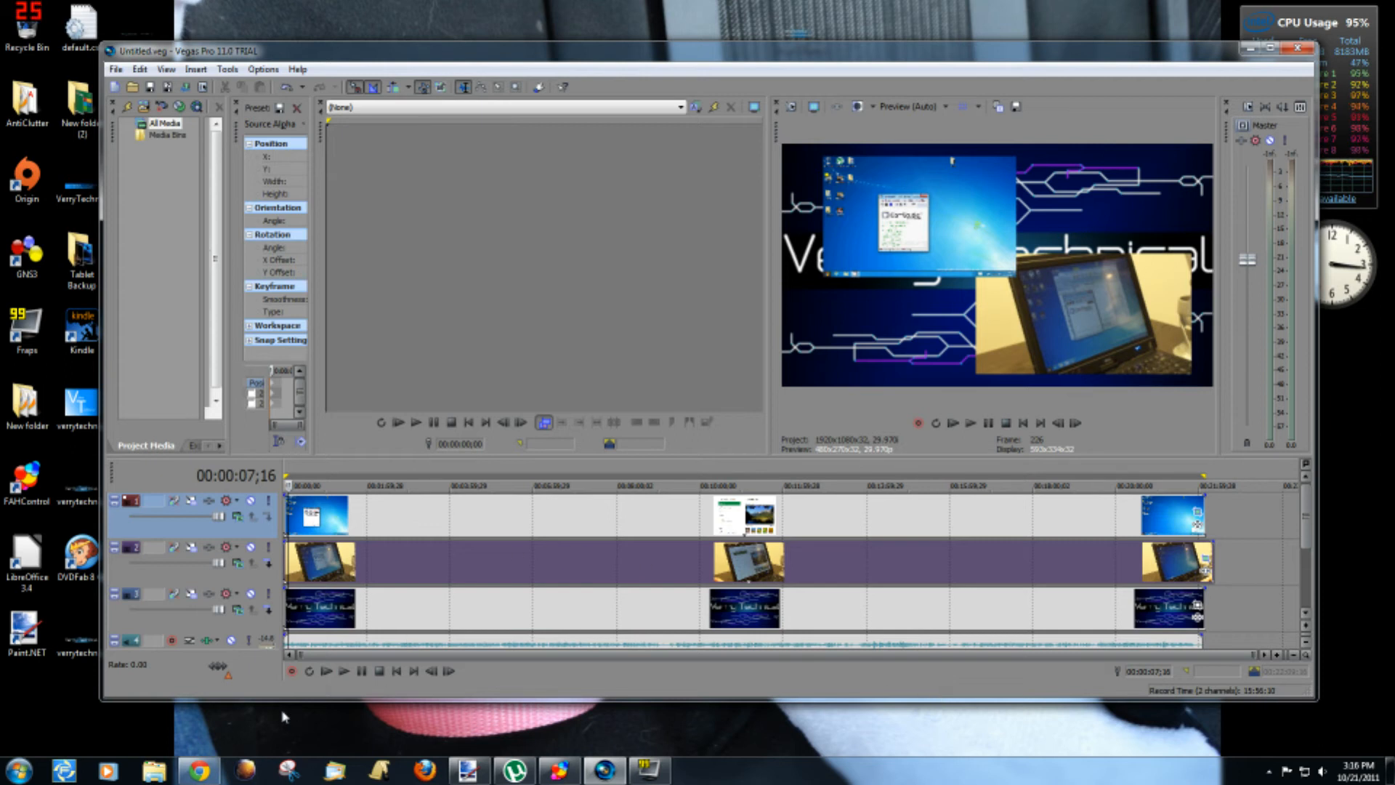
click(194, 600)
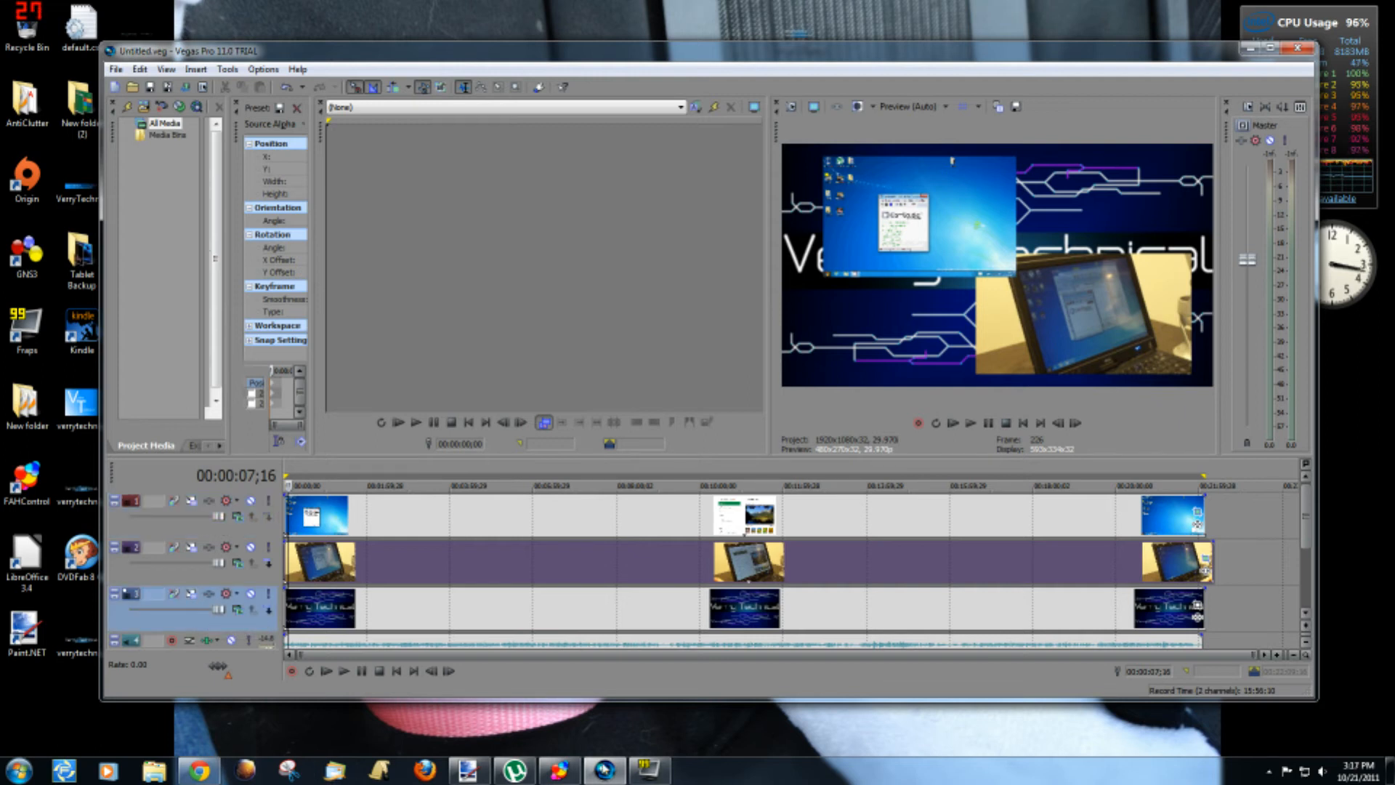
Step: Reopen Untitled.veg in a new Vegas Pro window and dismiss the trial purchase notice
right_click(604, 770)
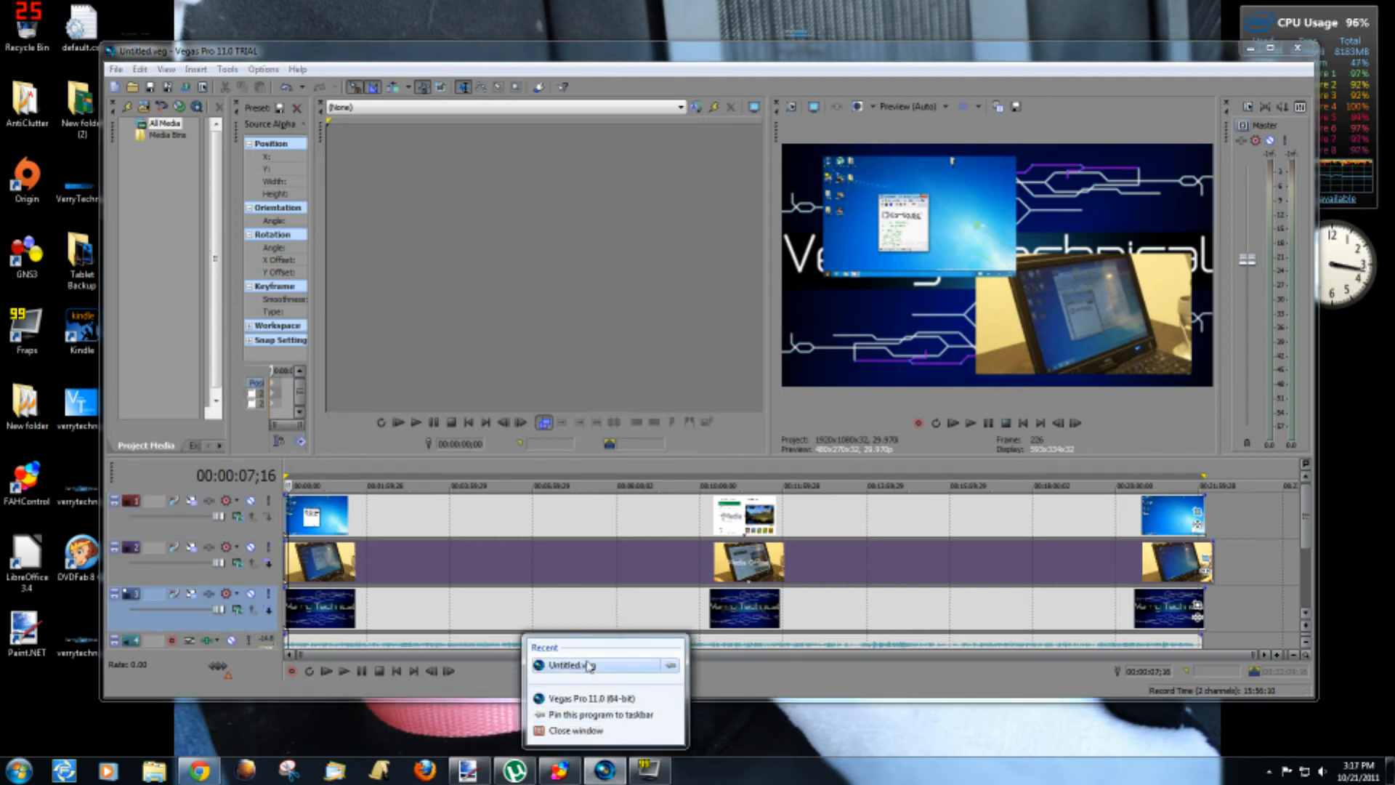
click(628, 664)
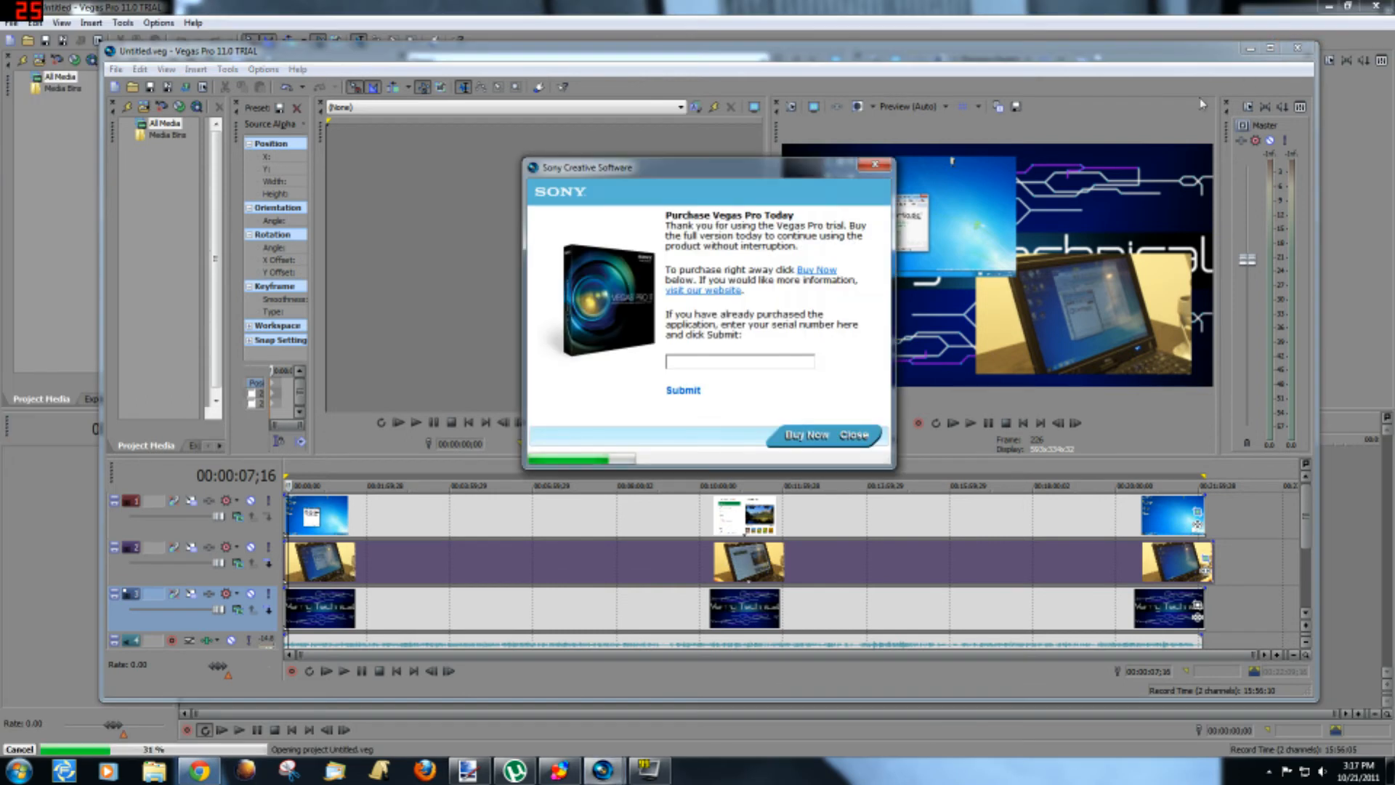
click(853, 435)
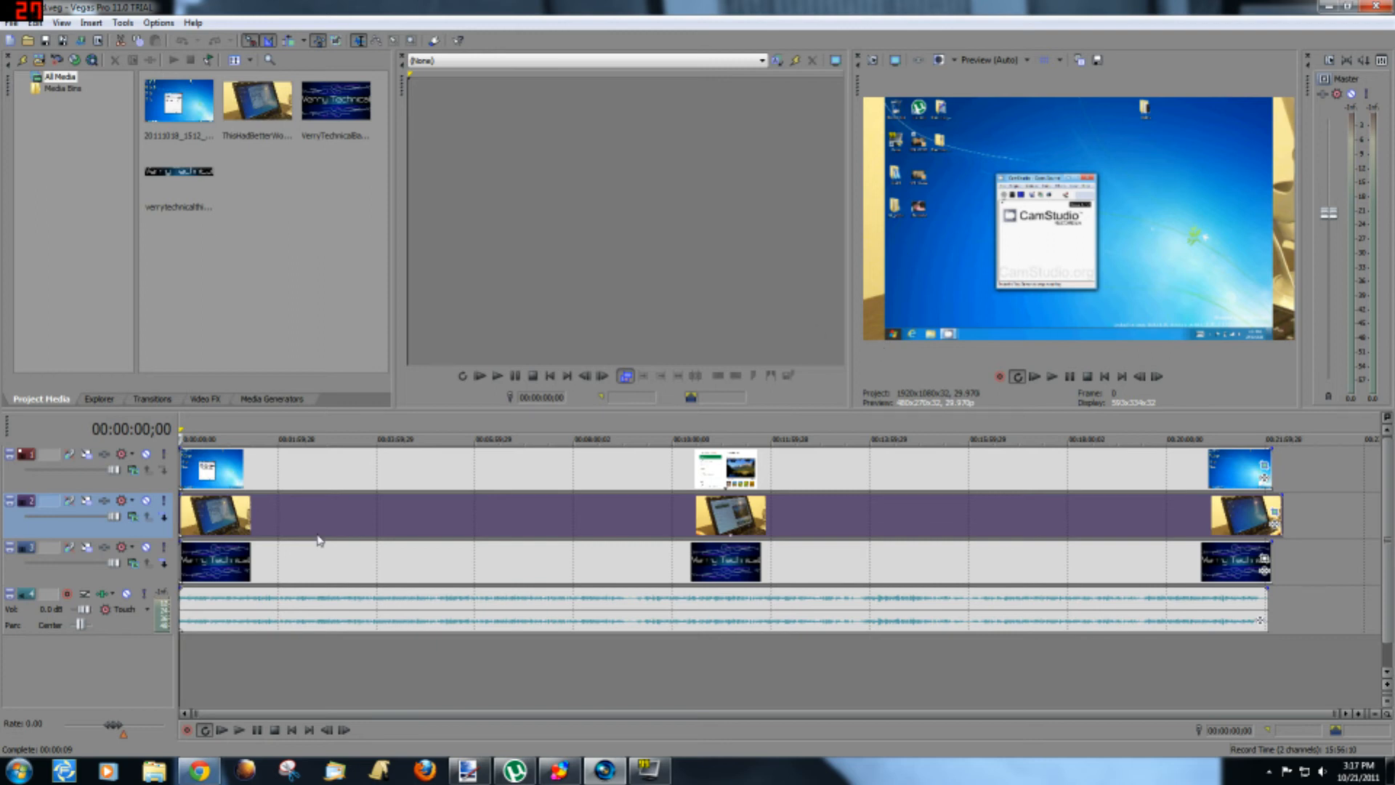
Step: Play the reopened project from its start to review the picture-in-picture layout, and pause playback
click(1053, 378)
click(1088, 377)
click(1037, 379)
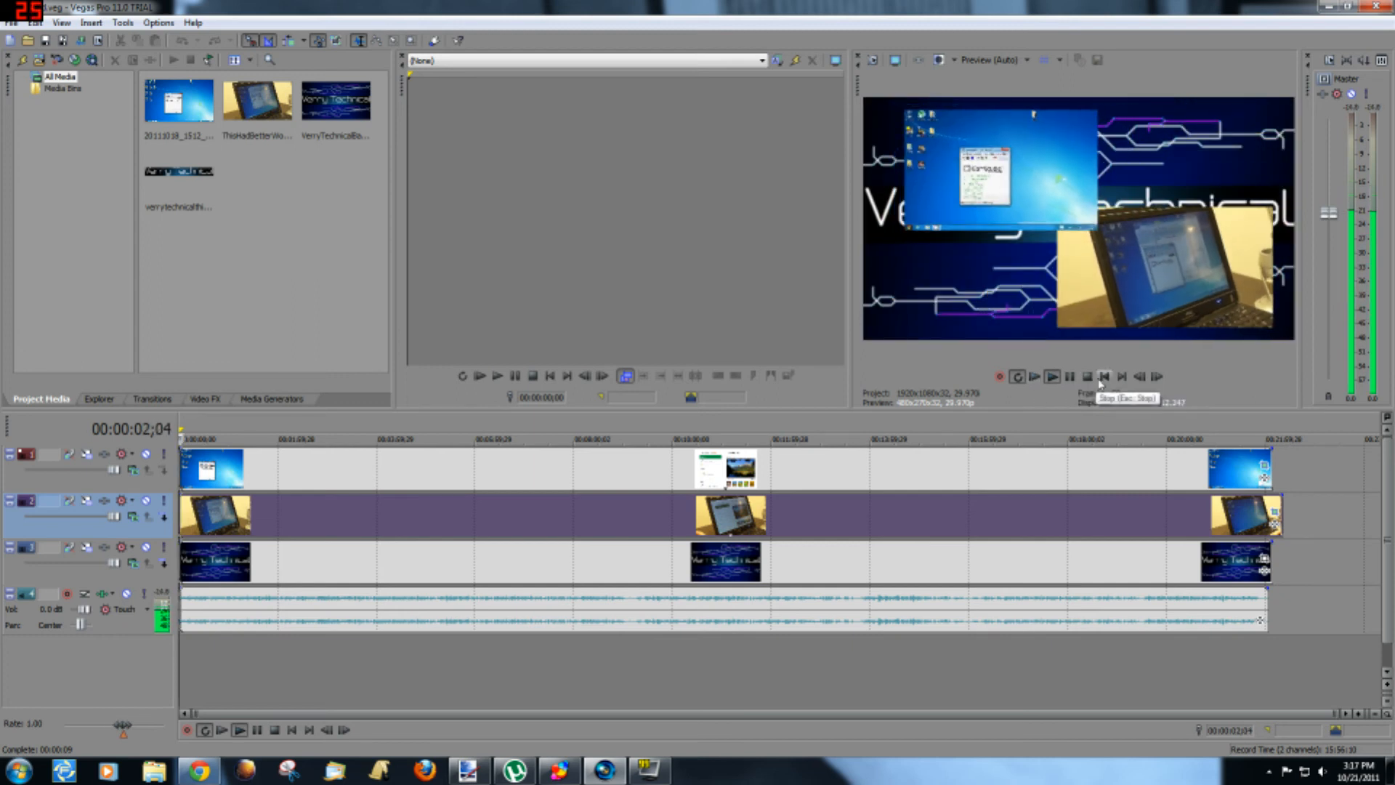
click(1069, 376)
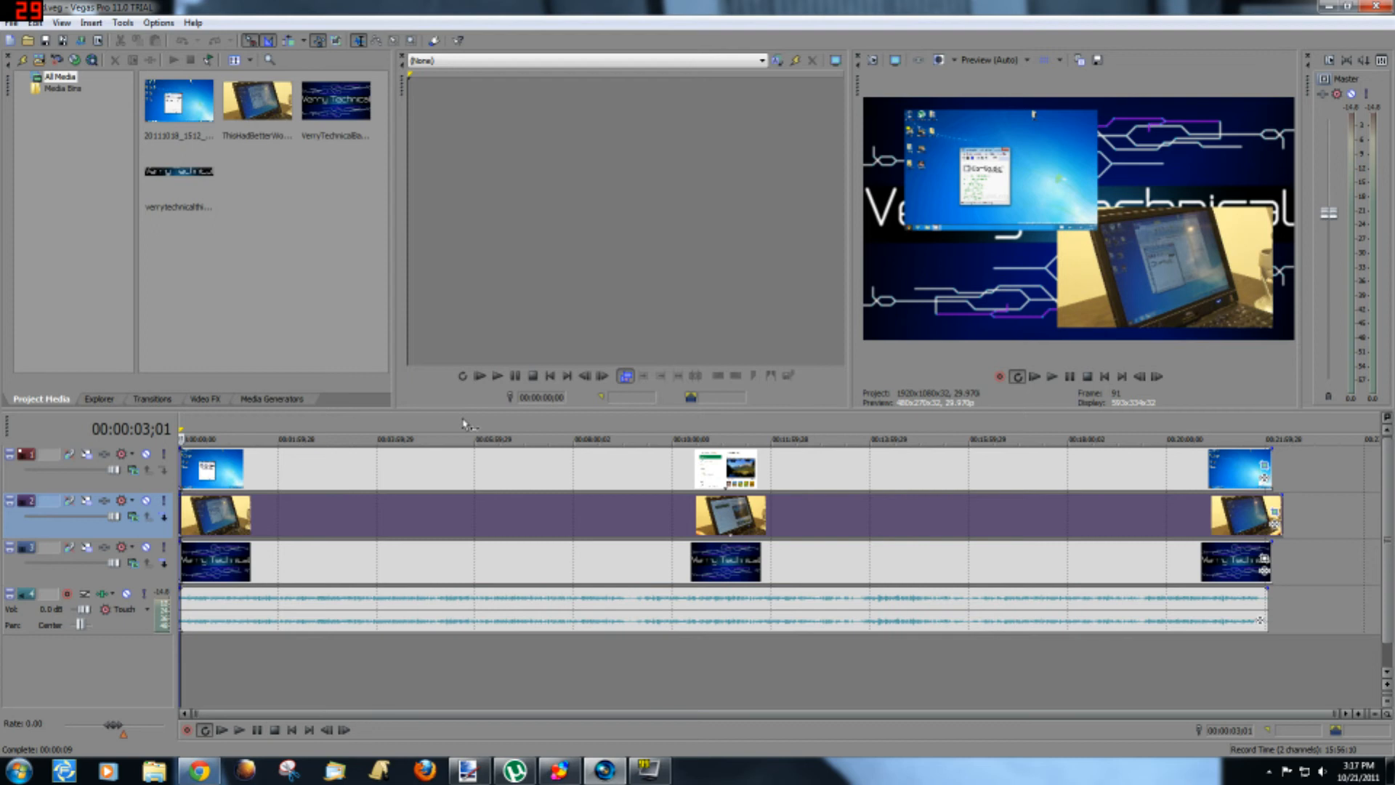
Step: Open Track Motion for the laptop footage track and move its window clear of the lower picture in the preview
click(87, 500)
drag(618, 292, 701, 132)
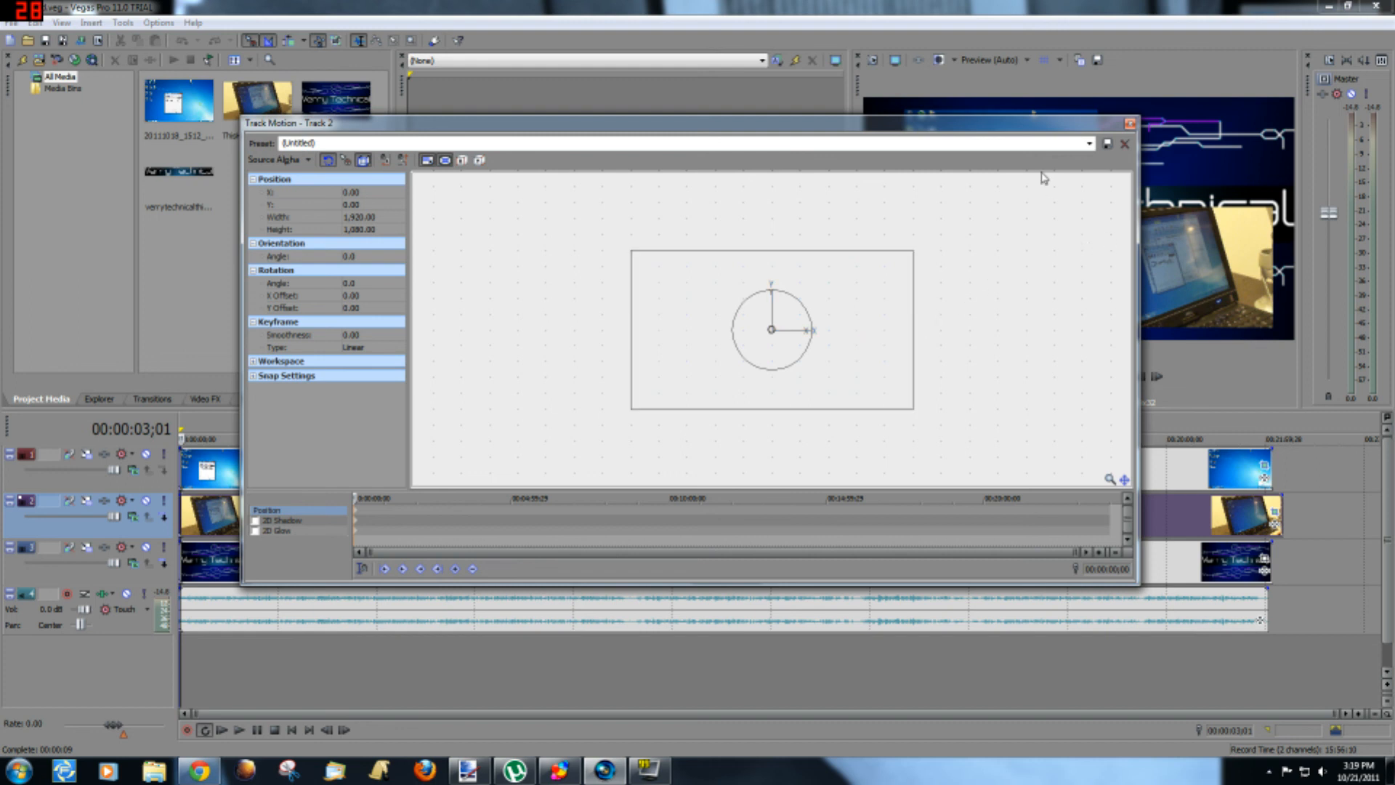
drag(1017, 121, 922, 111)
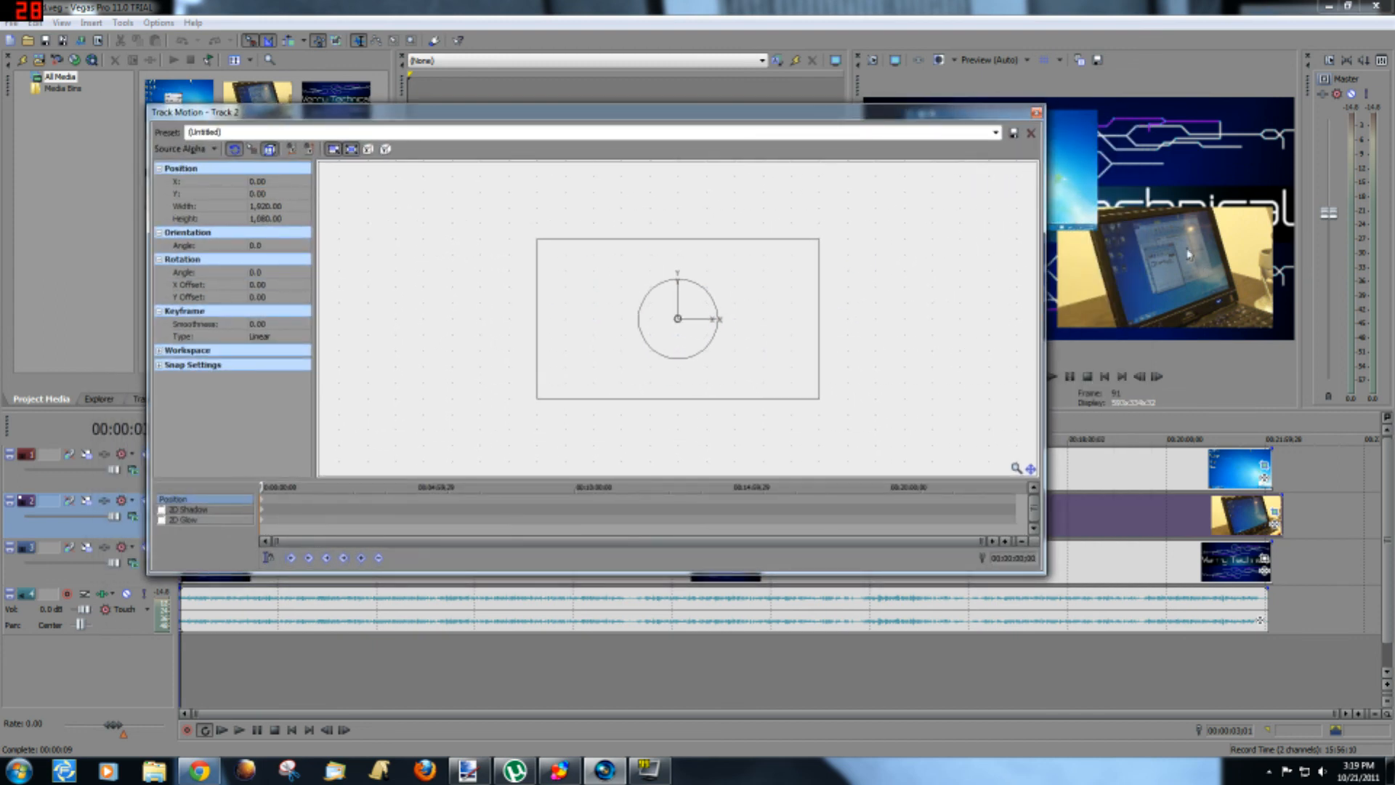